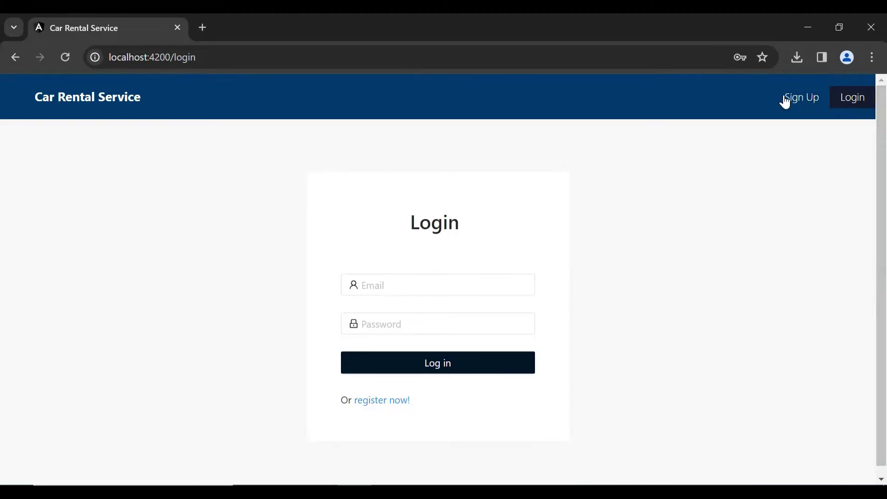
Fill the Sign Up form with the customer's e-mail, password, password confirmation and name, and register.
left_click(785, 102)
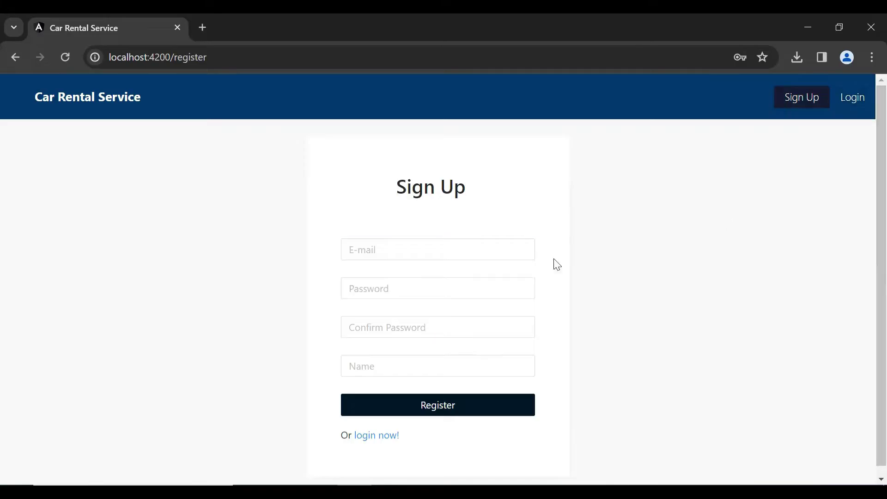
left_click(453, 242)
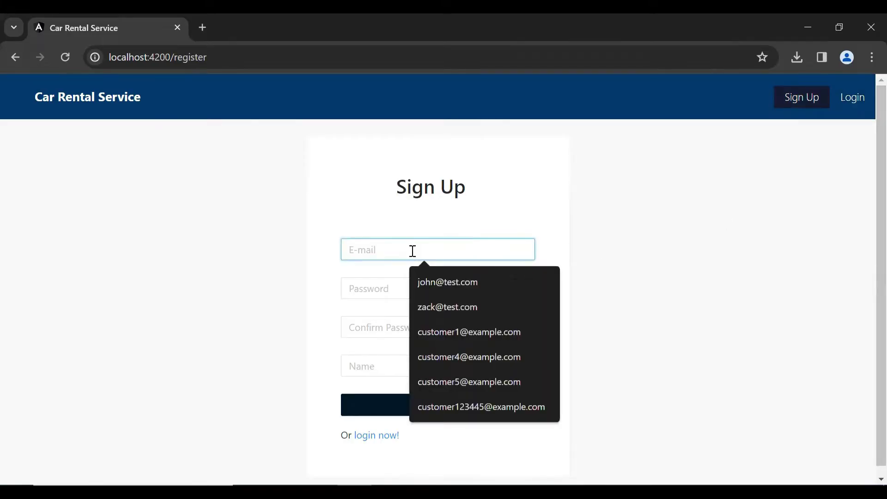
type("j")
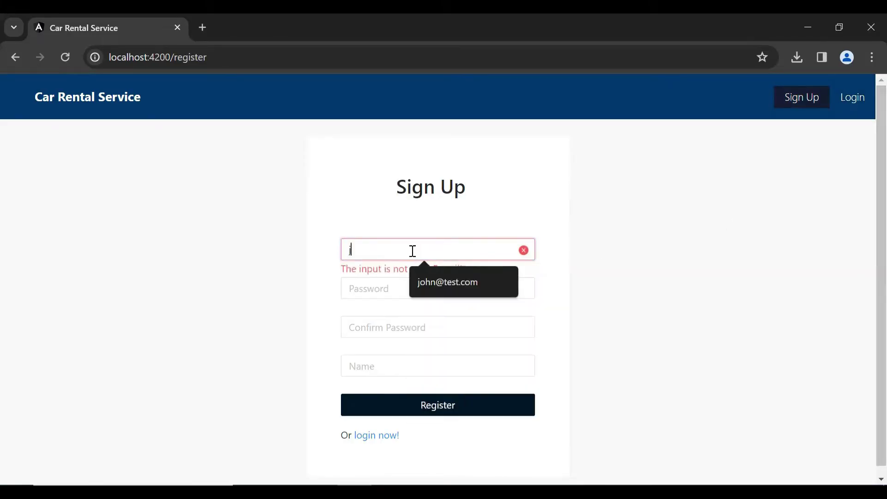
type("ohn@test.com")
left_click(445, 282)
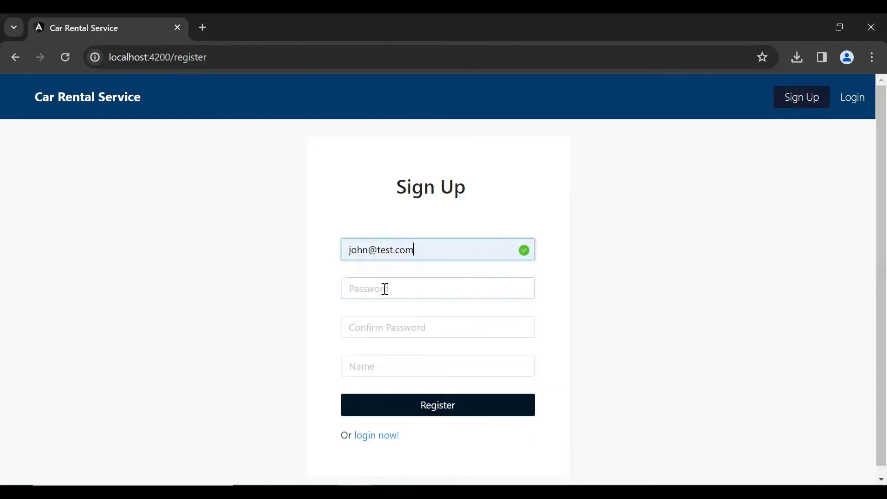
left_click(385, 288)
type("12")
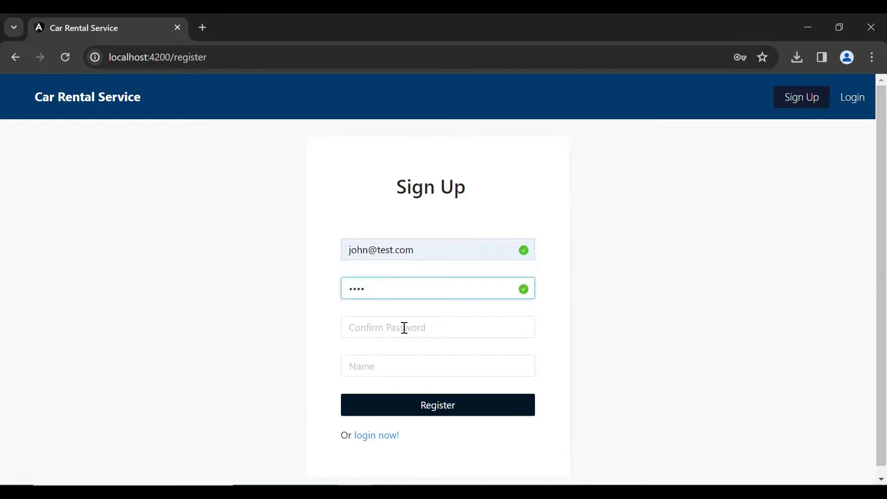
left_click(405, 329)
type("1234")
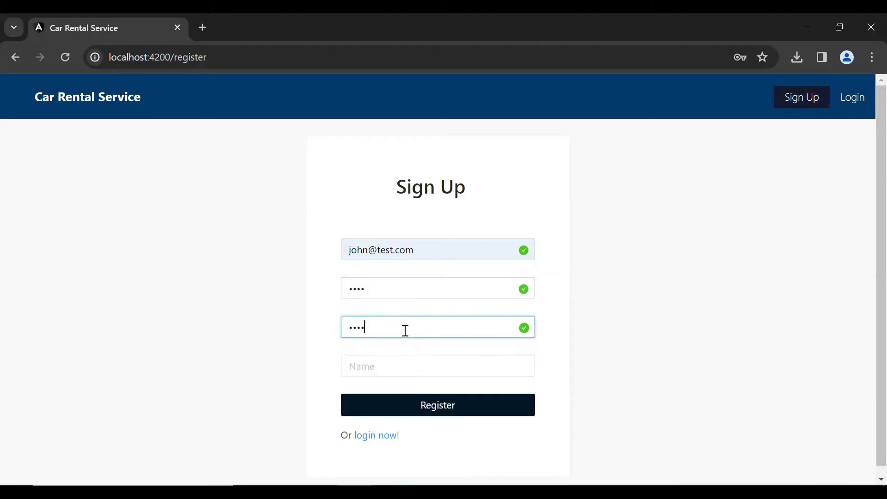
left_click(414, 356)
type("joh")
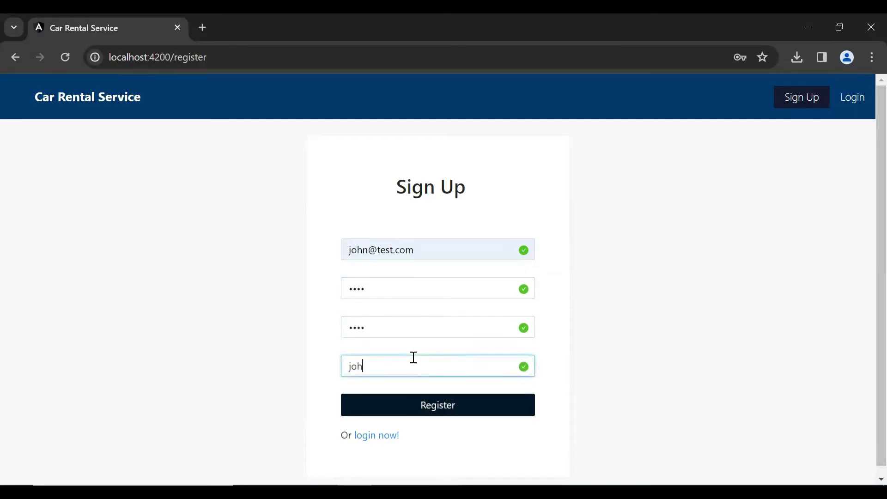
type("n")
left_click(427, 399)
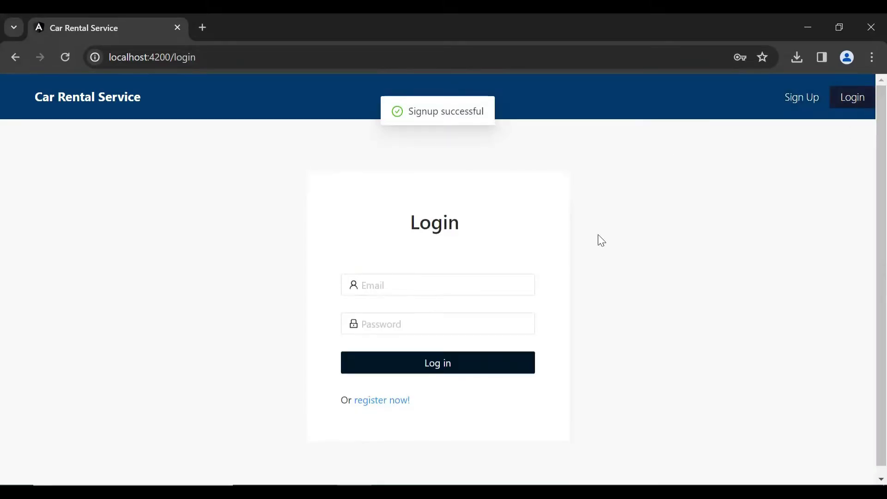
Sign in with the admin e-mail and password, then bring up the Post Car form.
left_click(392, 285)
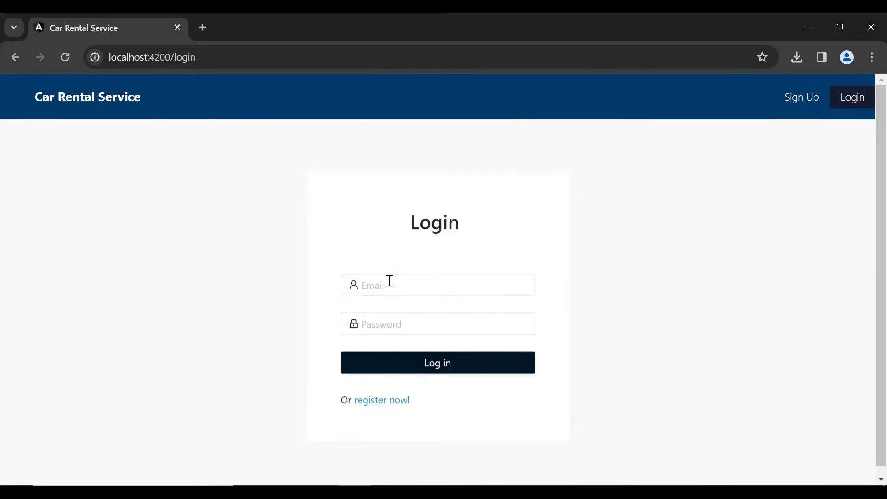
type("admin@test.com")
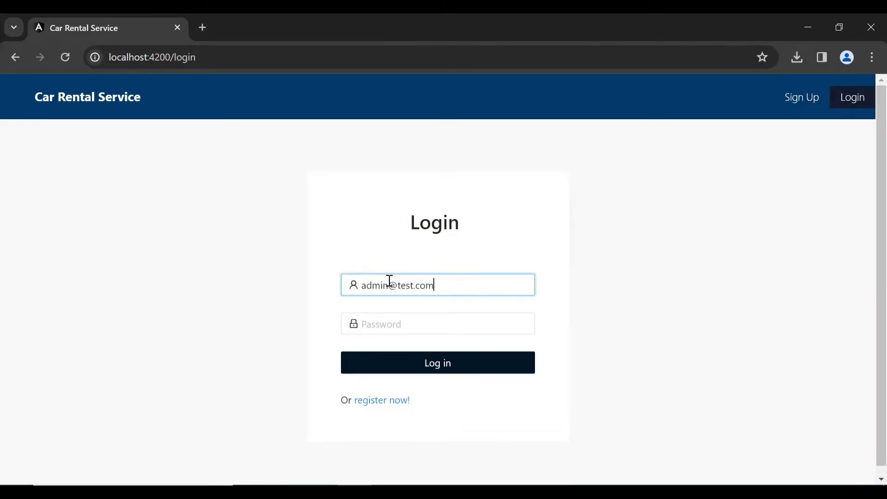
key("Tab")
type("admin")
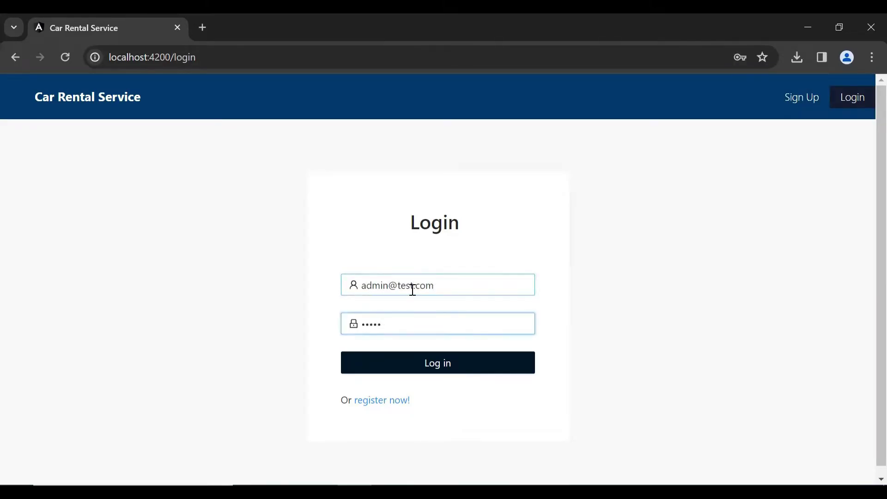
left_click(460, 364)
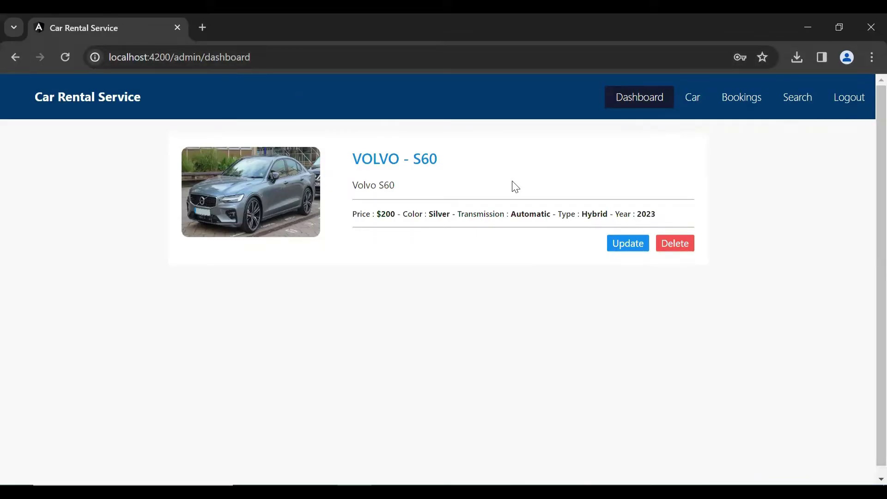
left_click(691, 104)
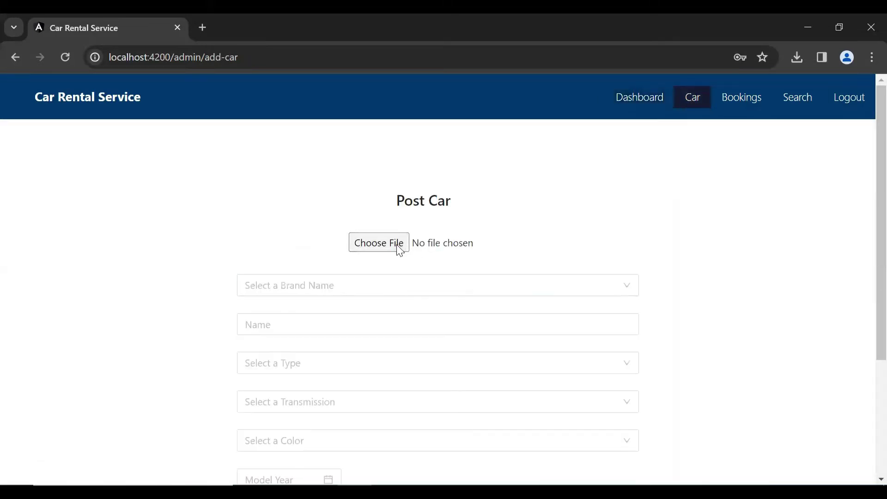
Attach the AUDI A6.jpeg photo and set brand AUDI with name A6.
left_click(398, 245)
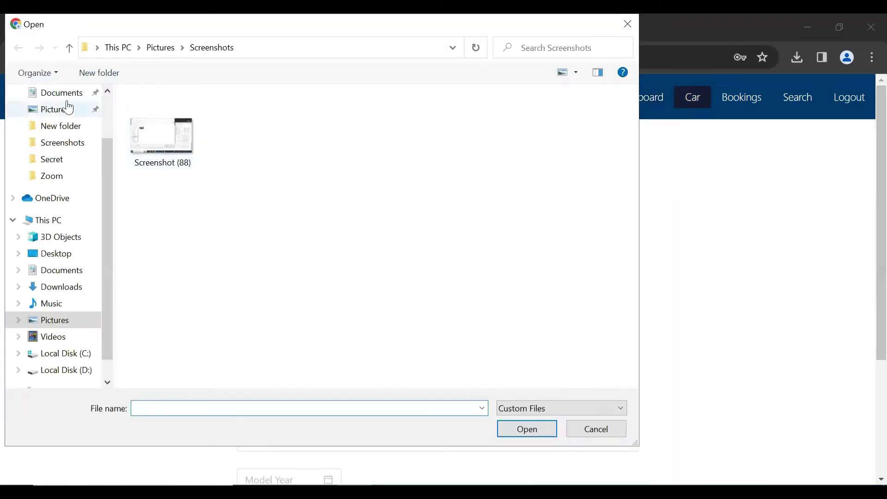
scroll(102, 185, "up", 2)
left_click(59, 135)
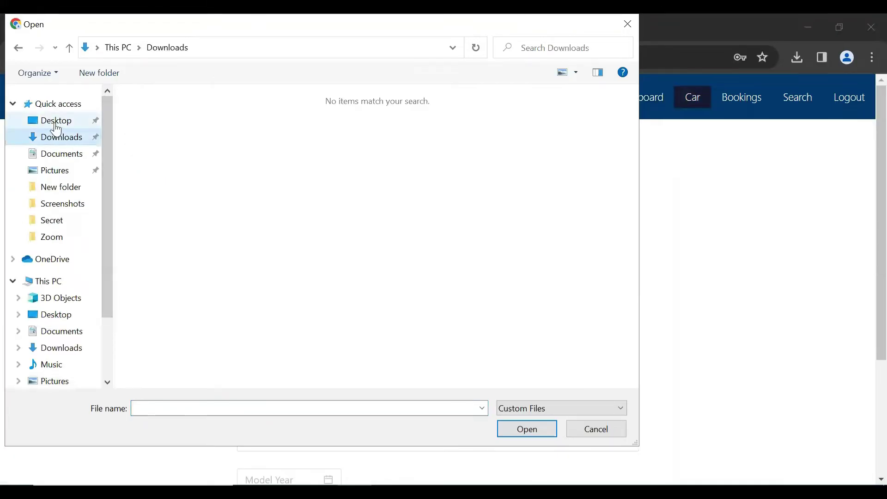
left_click(56, 122)
double_click(252, 152)
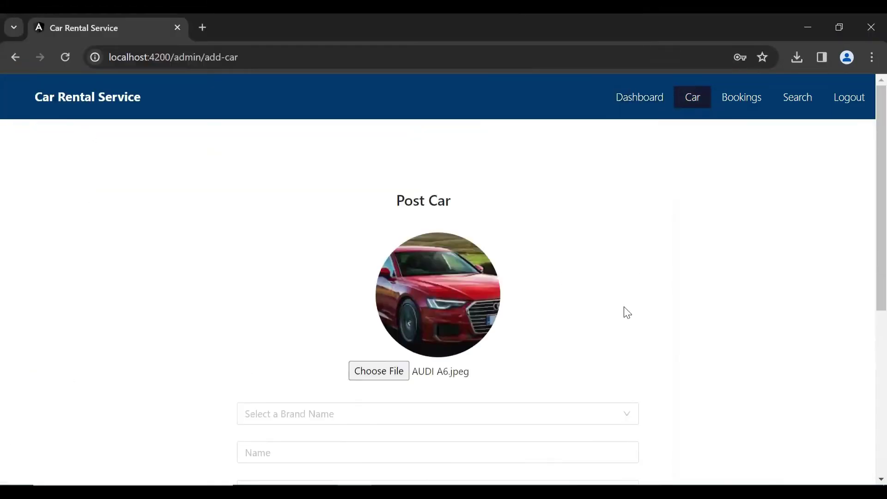
scroll(866, 188, "down", 2)
left_click(313, 300)
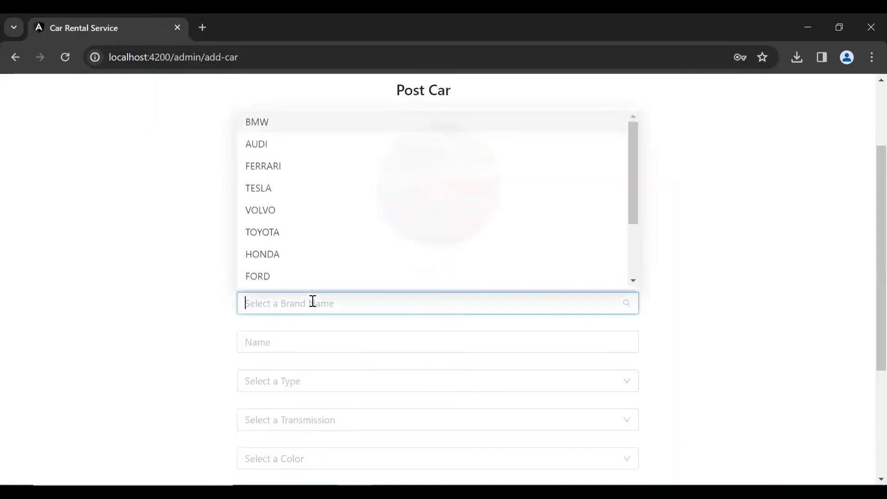
left_click(276, 144)
scroll(866, 299, "down", 3)
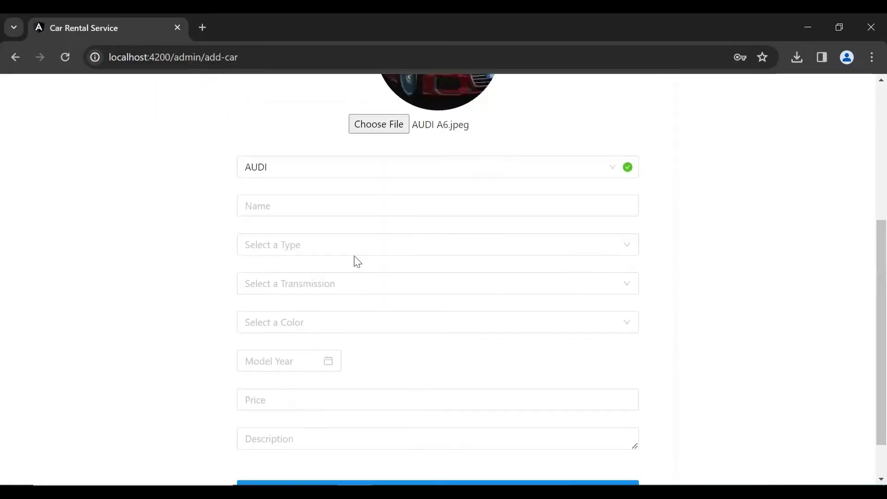
left_click(300, 205)
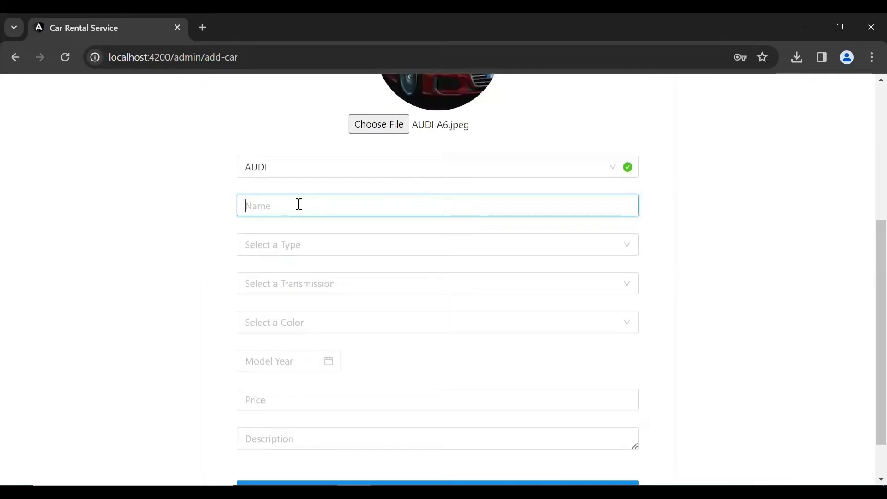
type("A6")
Set type Hybrid, transmission Automatic, colour Red and model year 2023.
left_click(323, 252)
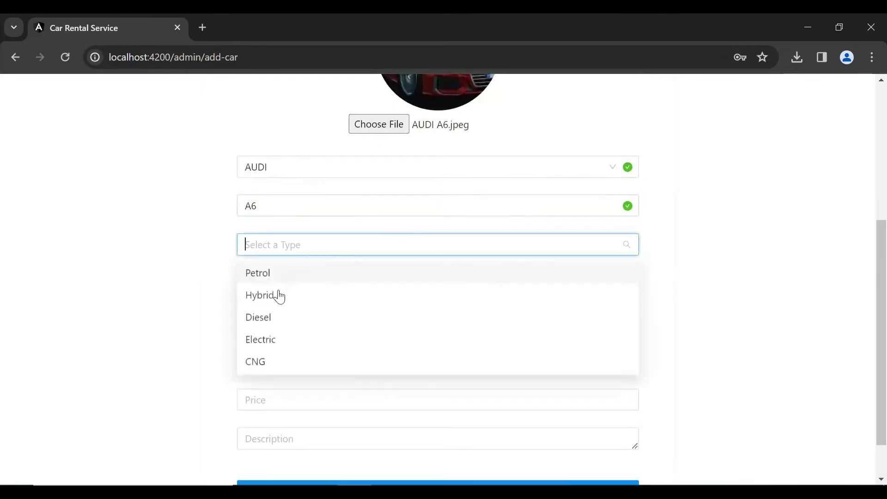
left_click(274, 296)
left_click(311, 289)
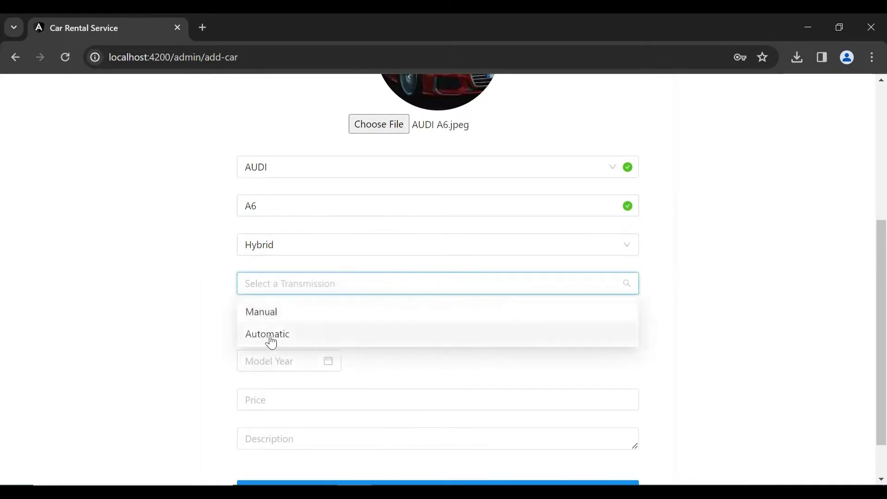
left_click(271, 337)
scroll(869, 341, "down", 1)
left_click(323, 268)
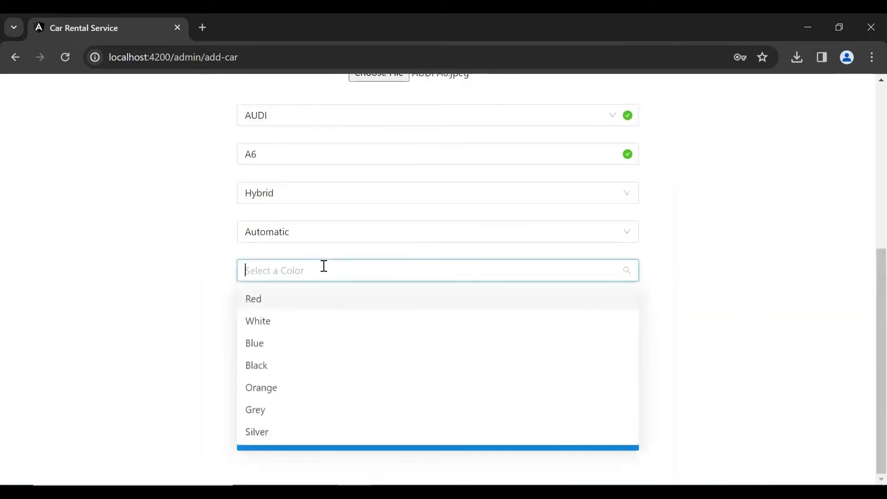
left_click(278, 306)
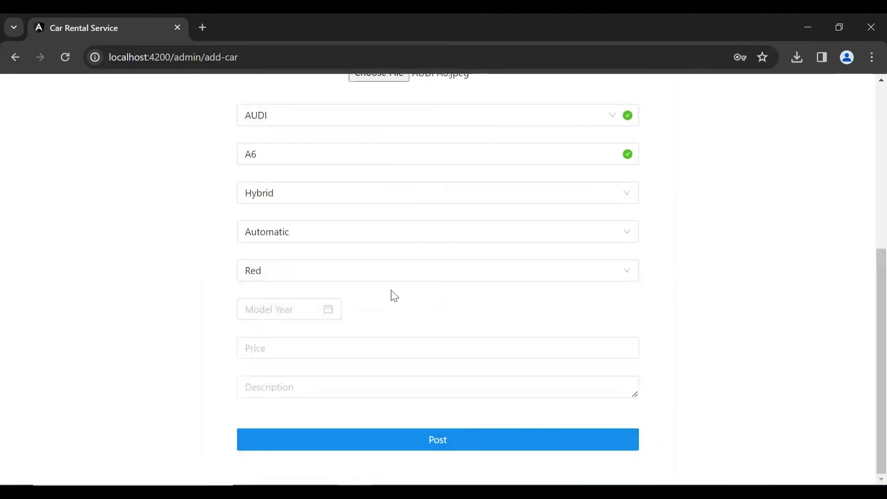
left_click(329, 311)
left_click(337, 185)
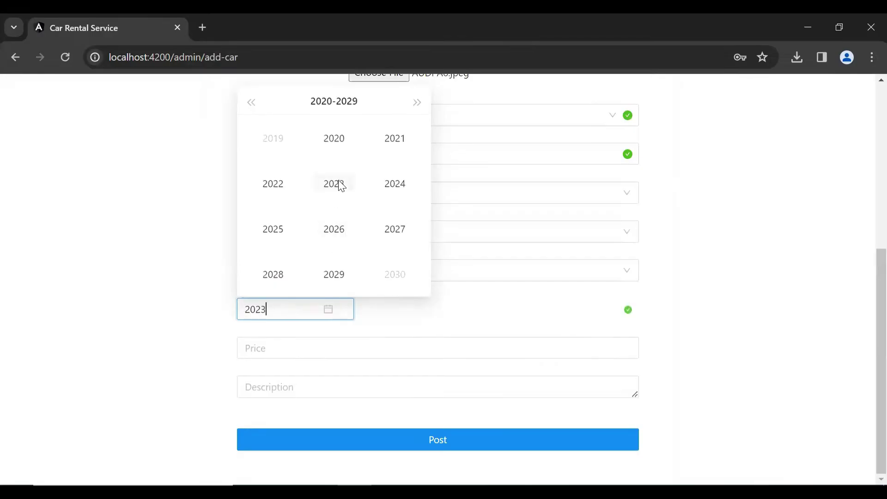
Enter price 300 and description 'AUD', then post the car.
left_click(331, 346)
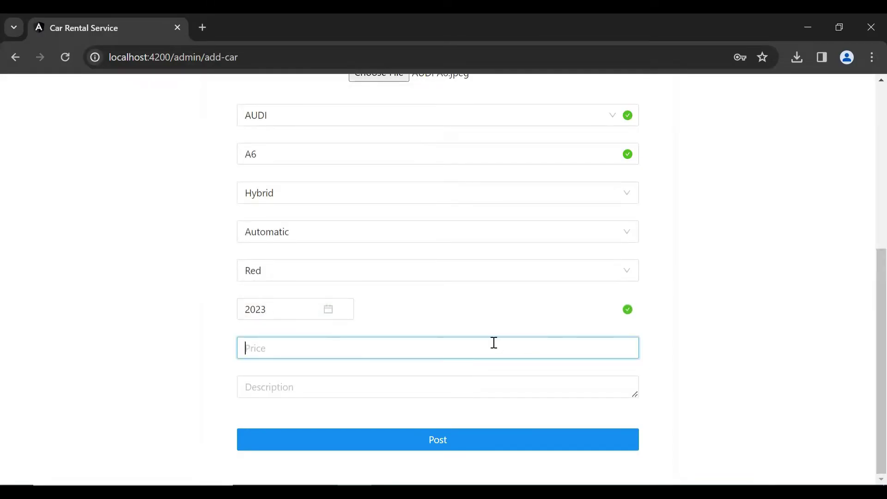
type("300")
left_click(292, 391)
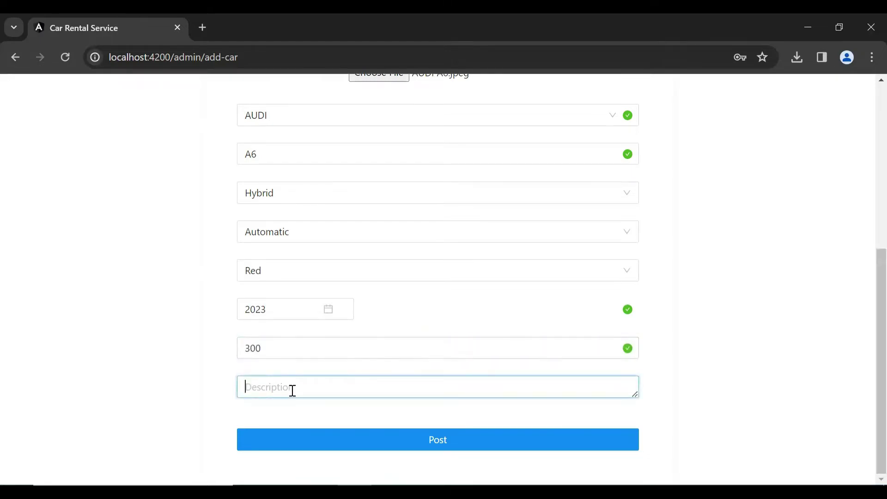
type("AUDI A6")
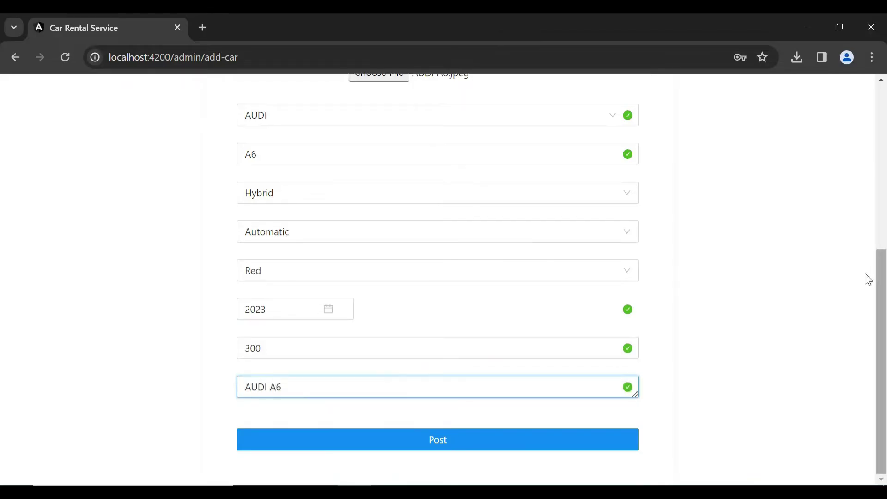
left_click(309, 436)
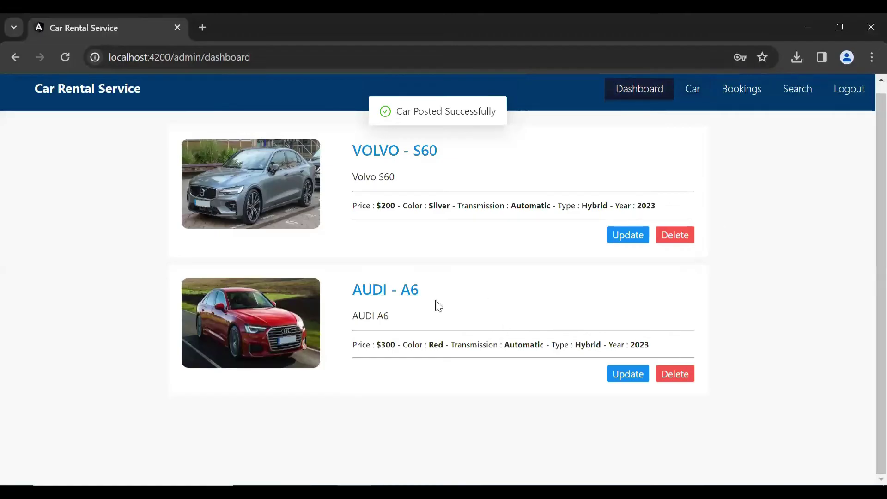
left_click_drag(420, 296, 349, 297)
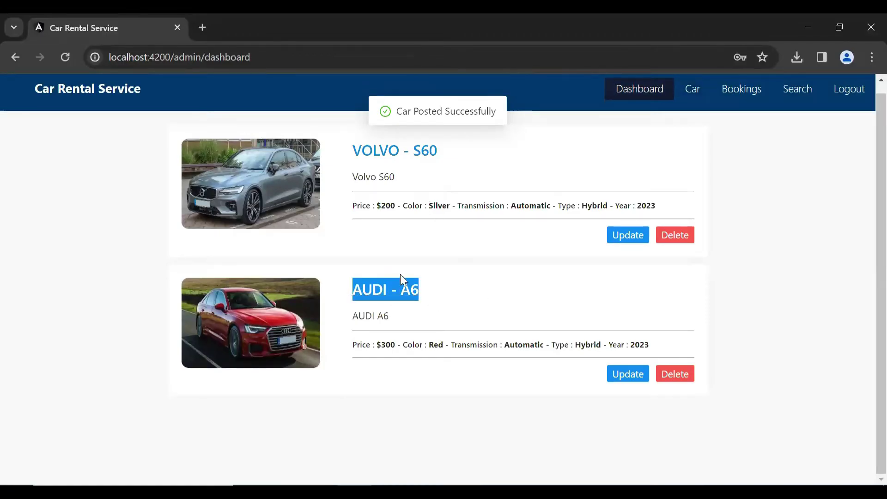
left_click(426, 325)
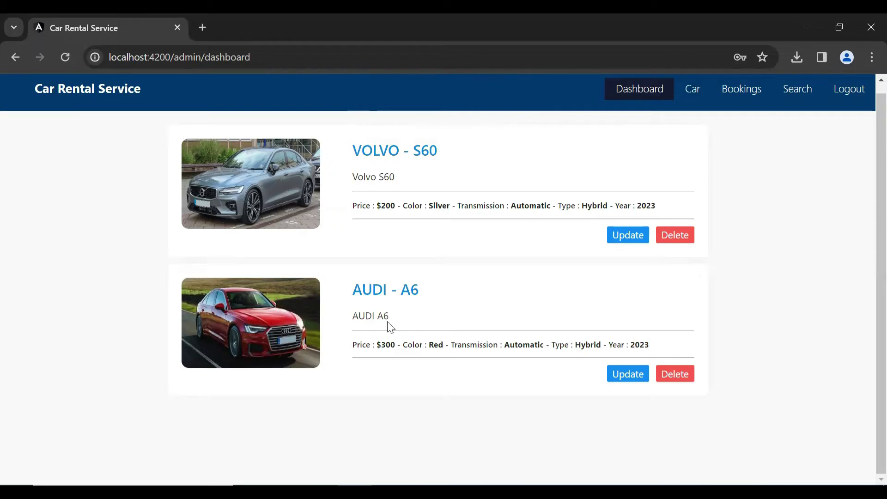
left_click(354, 291)
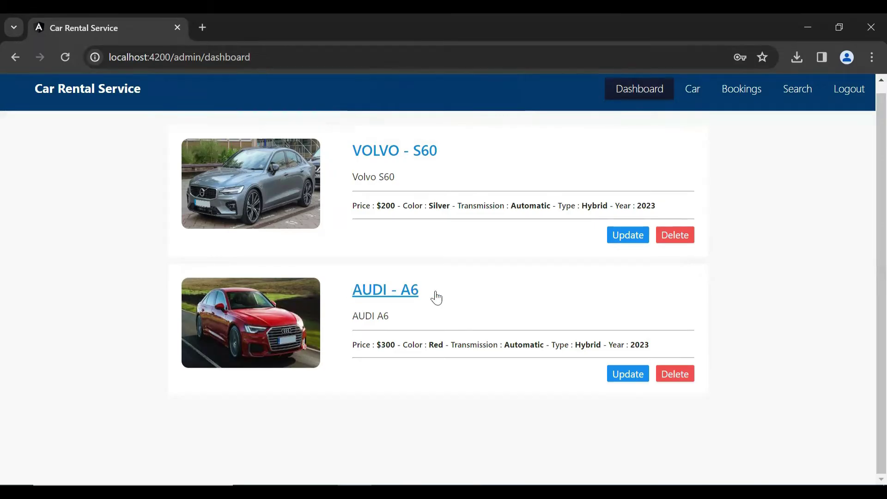
triple_click(357, 319)
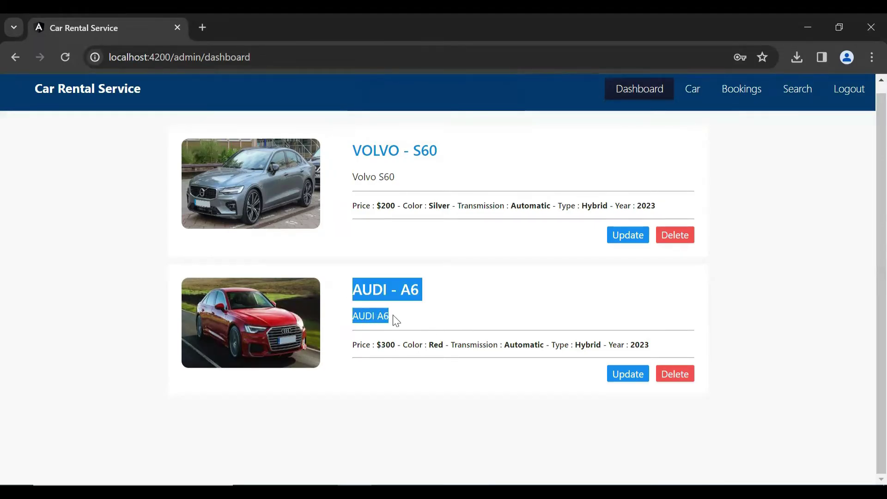
left_click(386, 360)
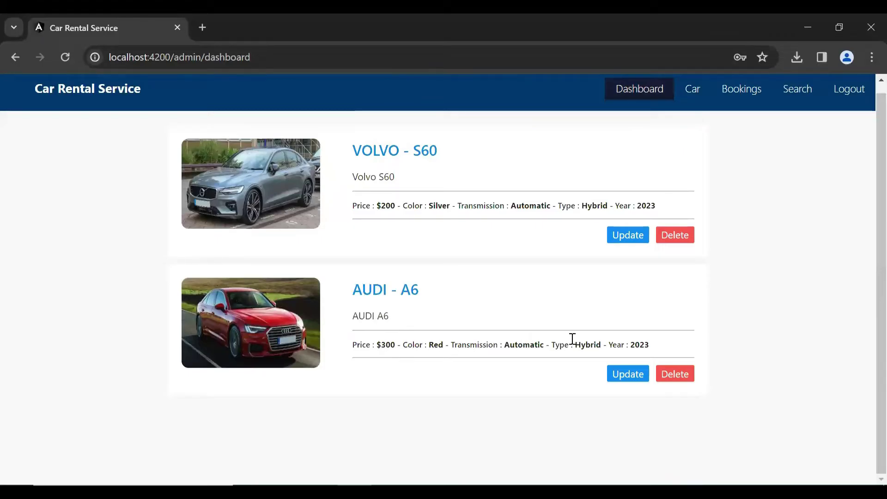
left_click_drag(656, 342, 608, 341)
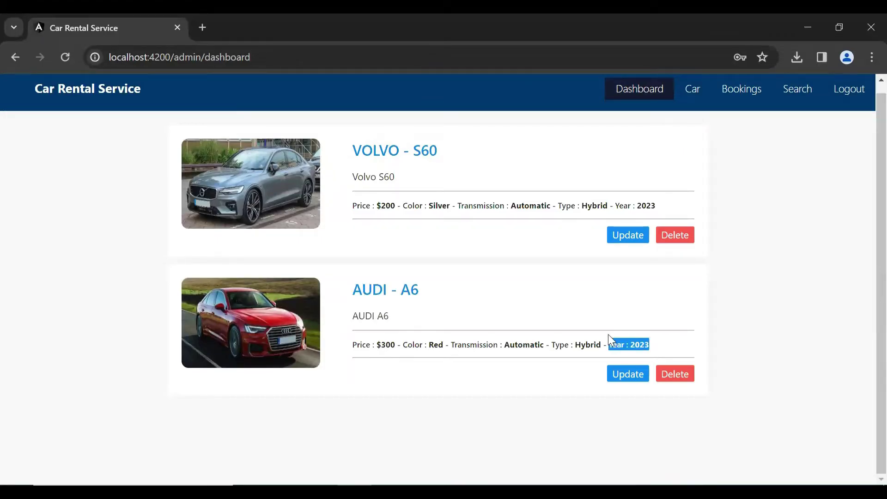
left_click(679, 313)
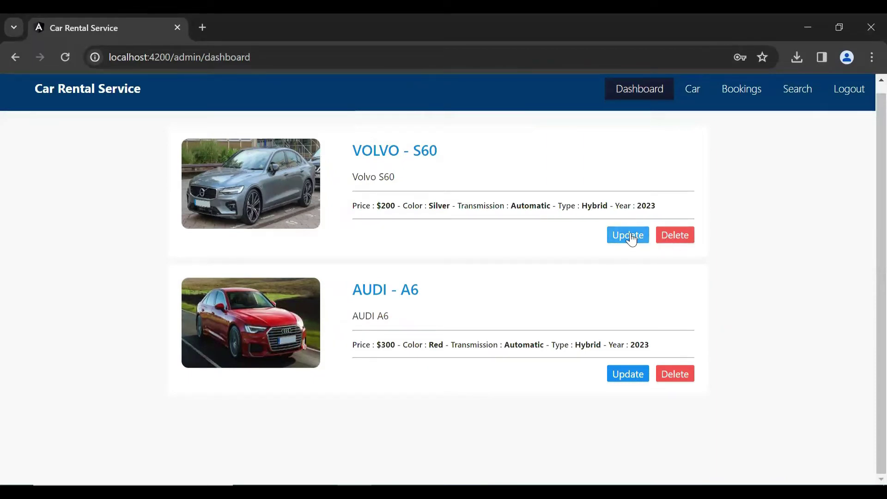
In the AUDI A6 edit form, change the model year from 2023 to 2024.
left_click(624, 375)
scroll(661, 301, "down", 3)
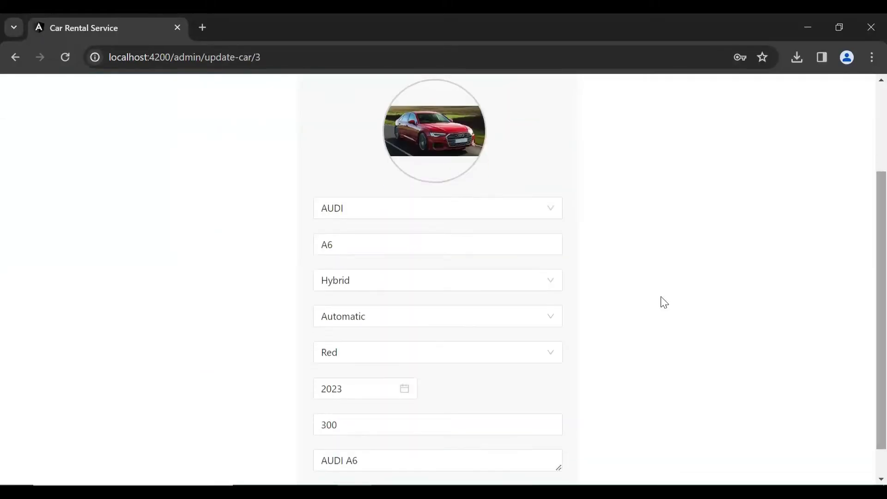
scroll(742, 317, "down", 1)
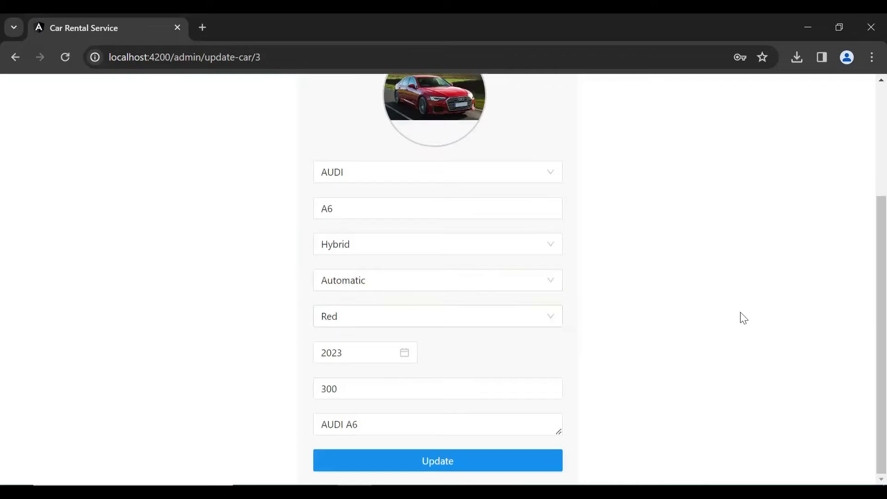
left_click(405, 353)
left_click(376, 350)
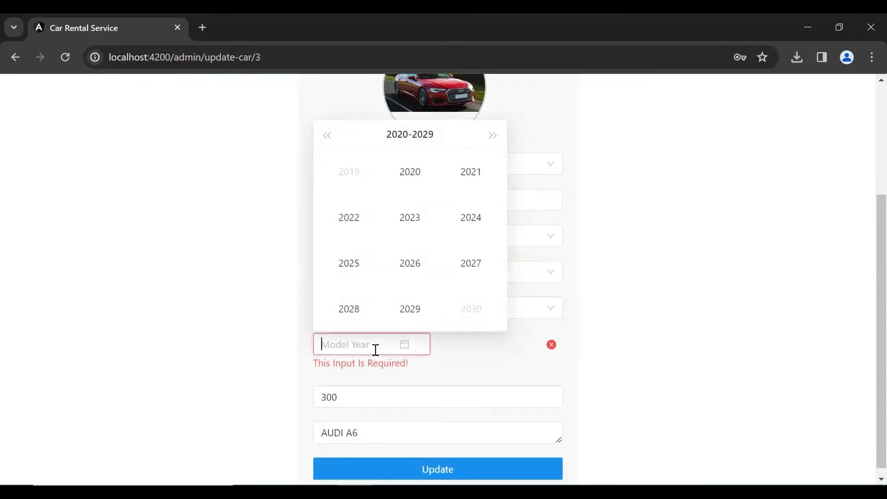
left_click(473, 218)
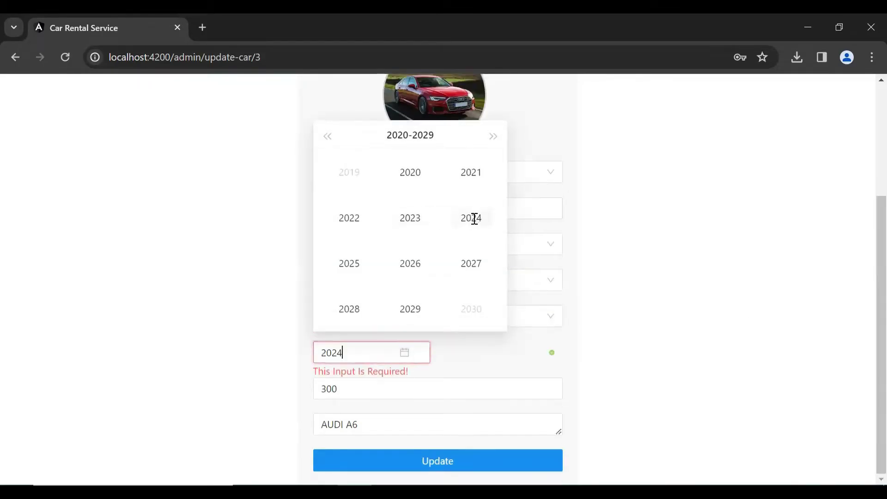
Change the price from 300 to 350 and save the update.
left_click(391, 386)
scroll(390, 388, "up", 3)
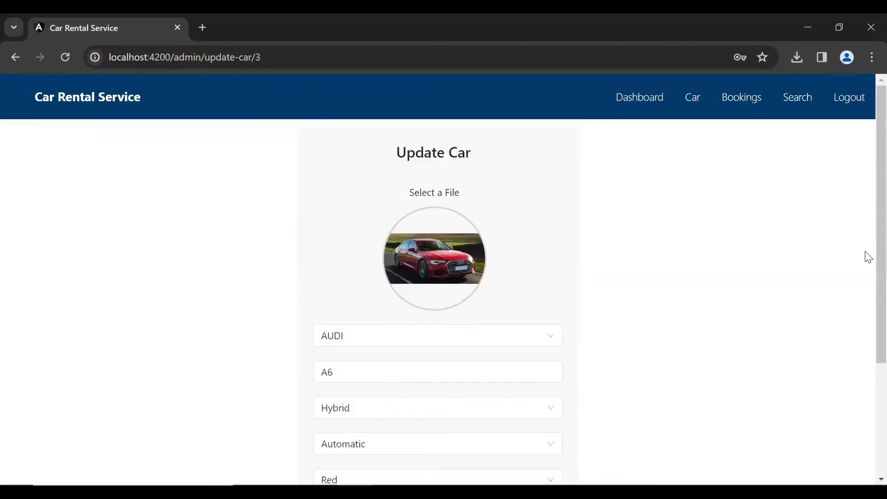
scroll(867, 329, "down", 3)
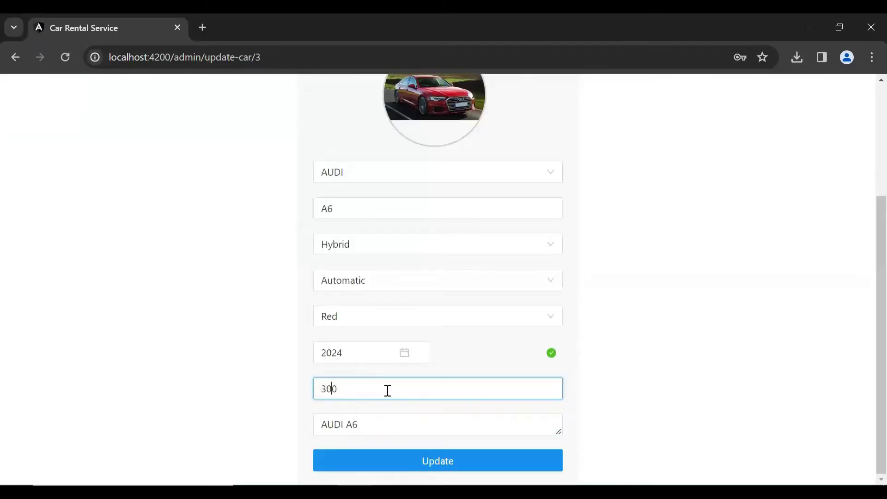
key("Delete")
type("5")
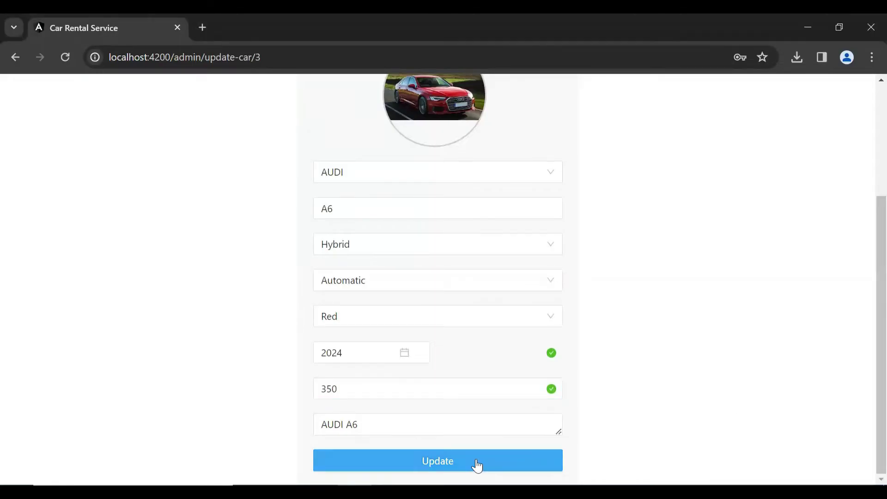
left_click(476, 463)
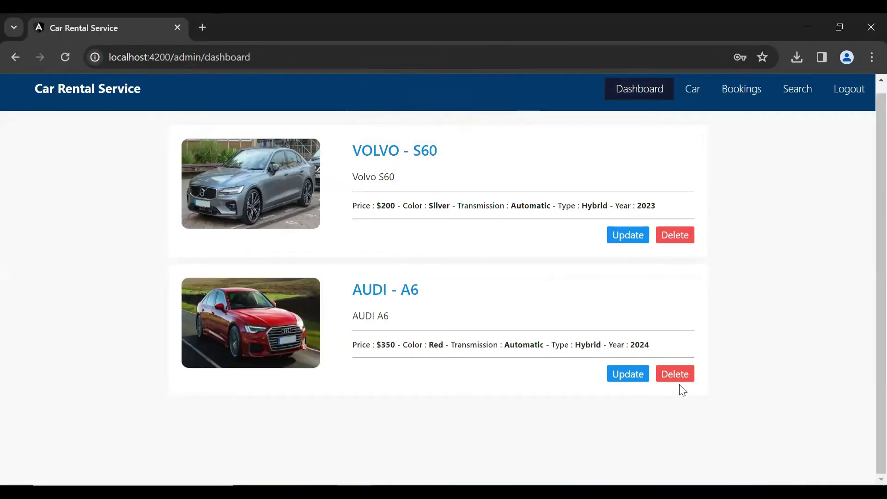
Start a new car post with the BMW 7 Series photo, brand BMW and name 7 Series.
left_click(692, 89)
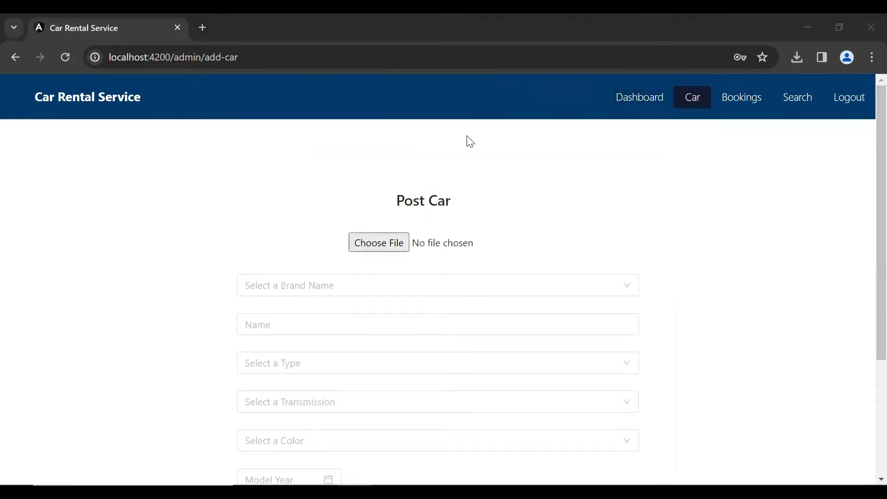
left_click(379, 243)
double_click(319, 126)
scroll(866, 283, "down", 3)
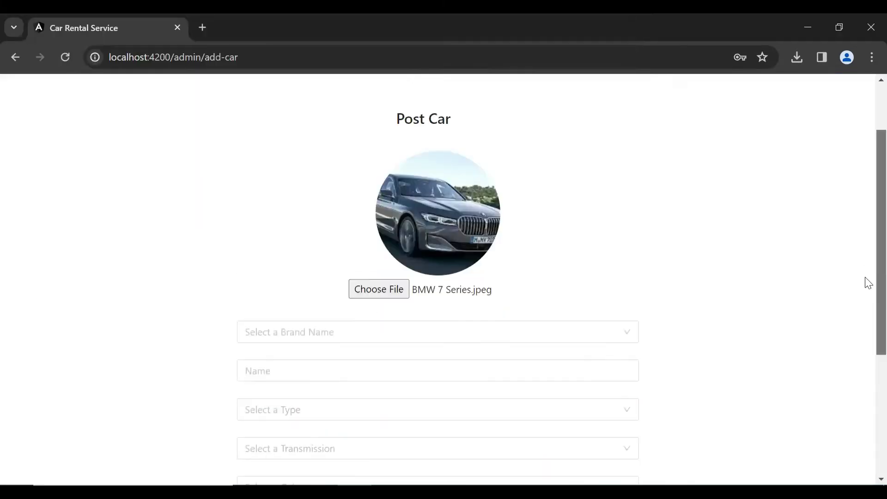
left_click(370, 301)
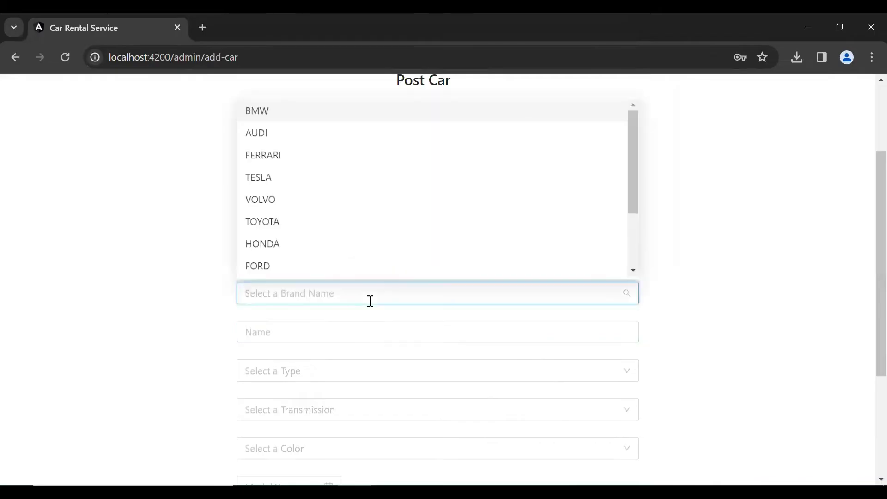
left_click(270, 114)
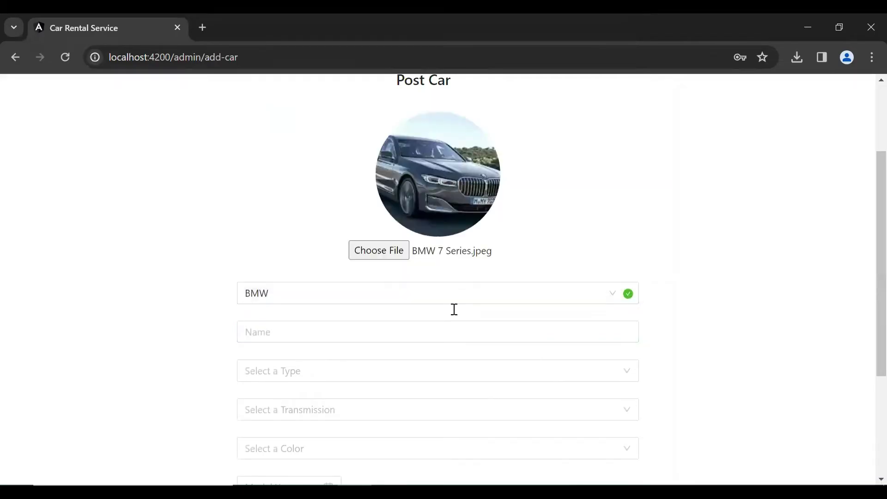
left_click(335, 332)
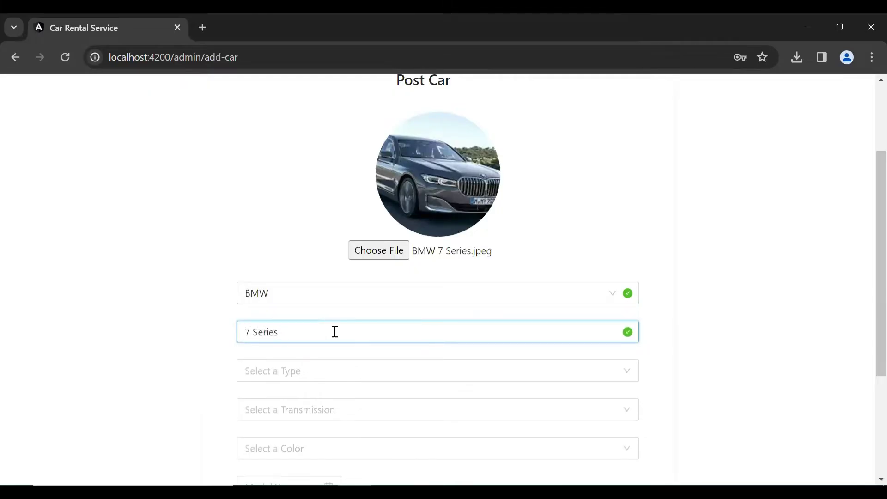
Set type Hybrid, transmission Automatic, model year 2023 and colour Black.
left_click(317, 370)
left_click(259, 281)
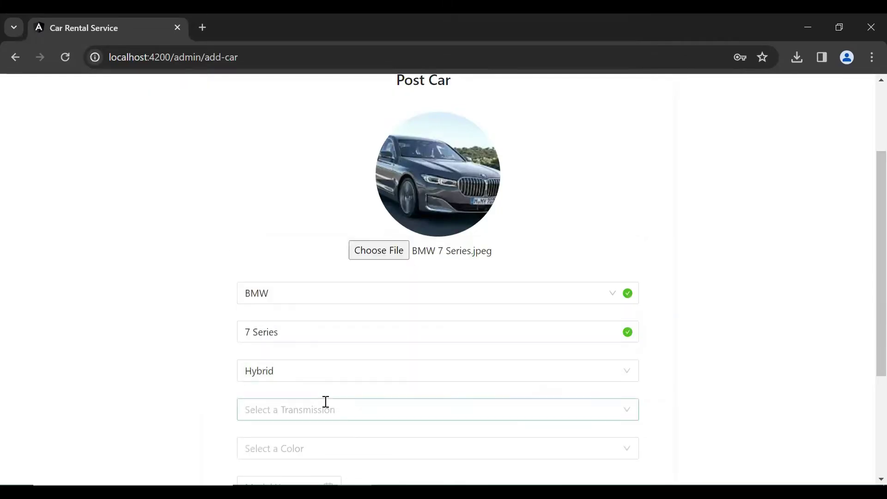
left_click(326, 402)
left_click(279, 458)
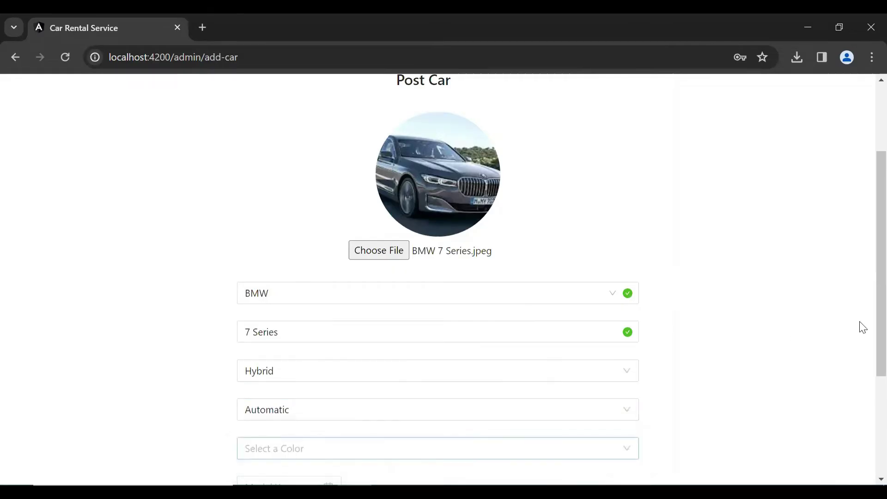
scroll(863, 327, "down", 4)
left_click(333, 317)
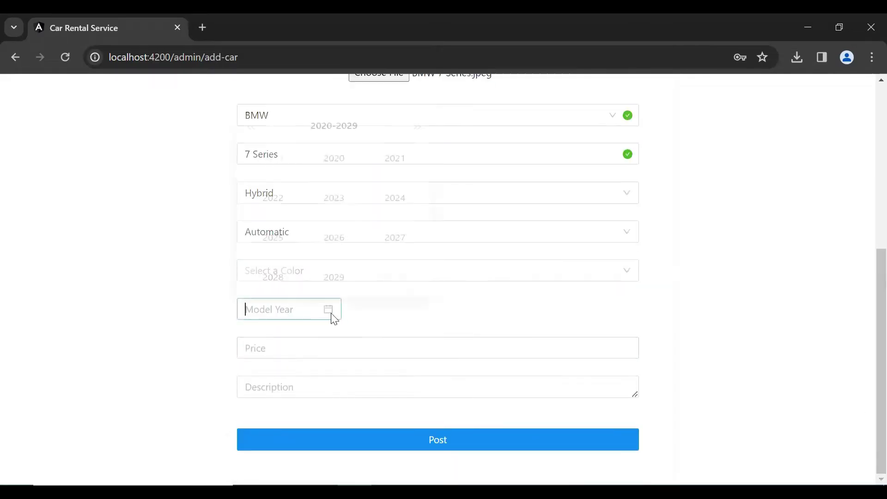
left_click(323, 183)
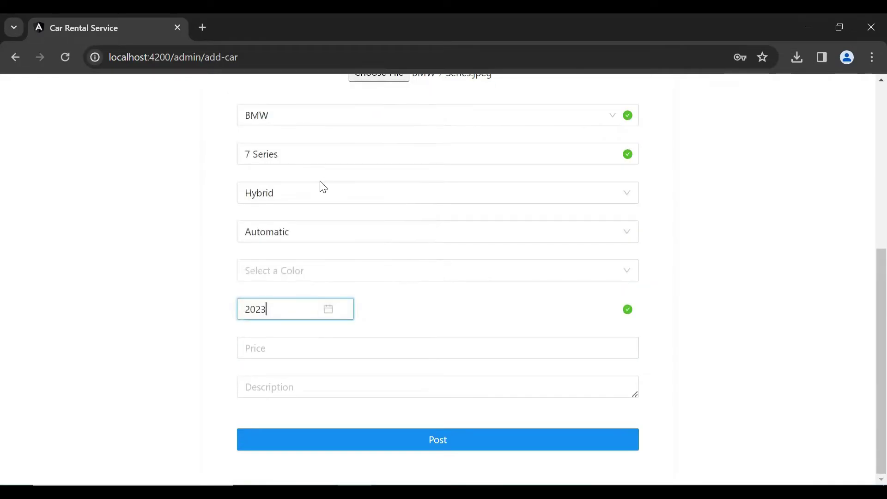
left_click(333, 272)
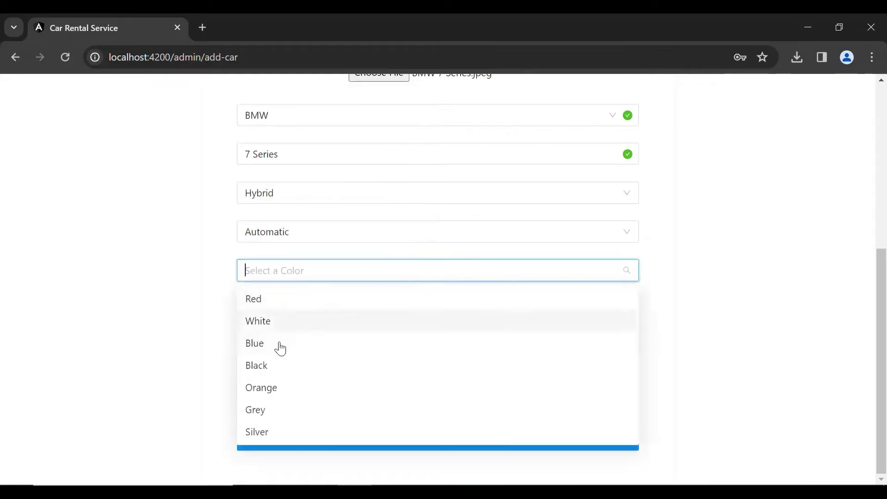
left_click(276, 370)
Enter price 400 and description 'BMW', then post the BMW listing.
left_click(389, 344)
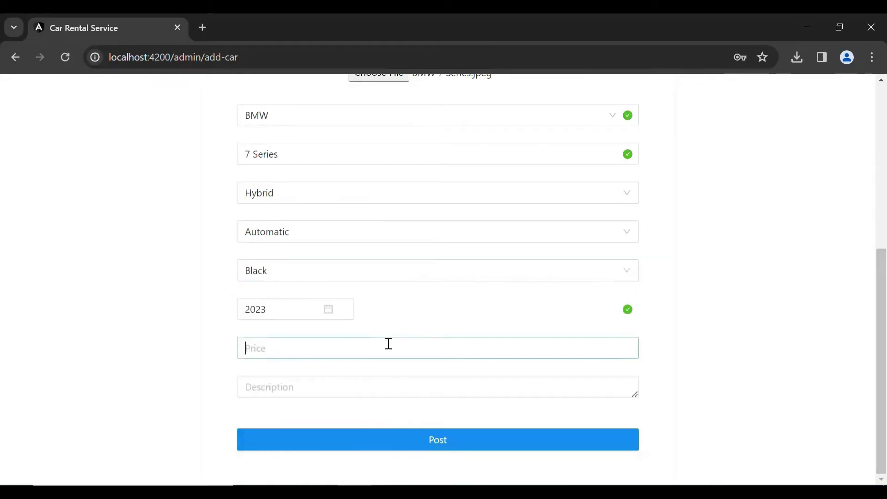
type("8")
key("BackSpace")
type("400")
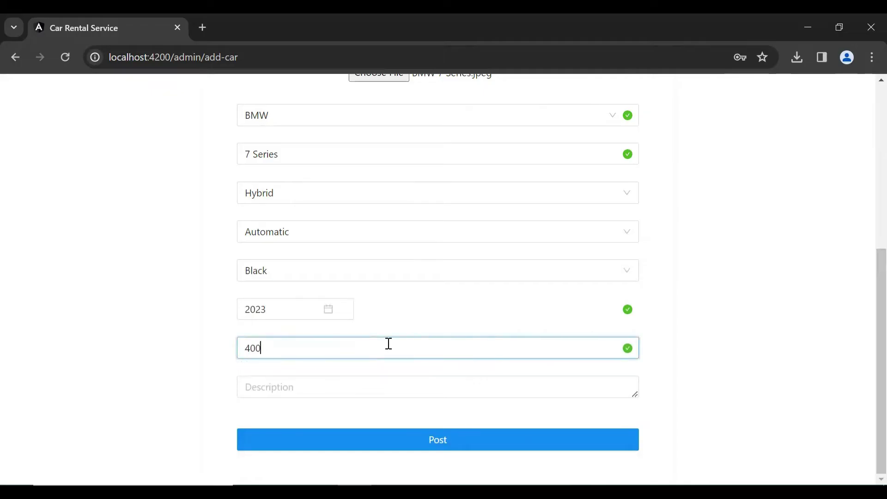
left_click(305, 389)
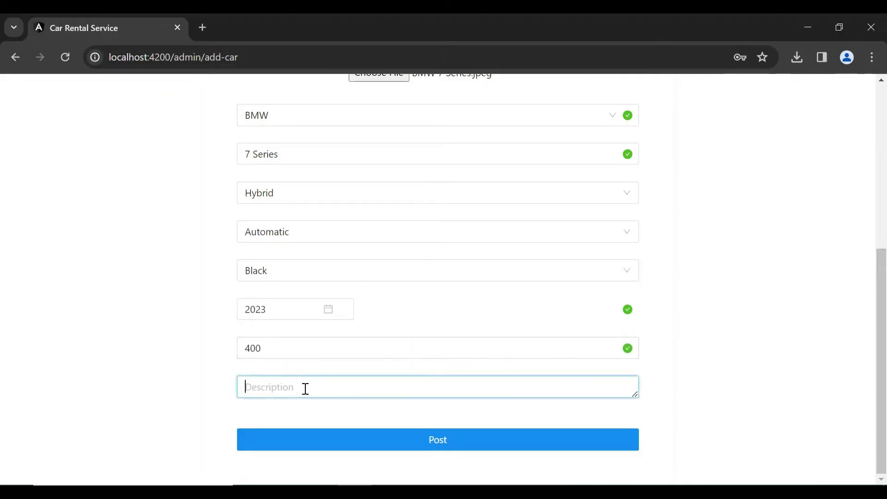
type("BMW 7 Series")
left_click(442, 441)
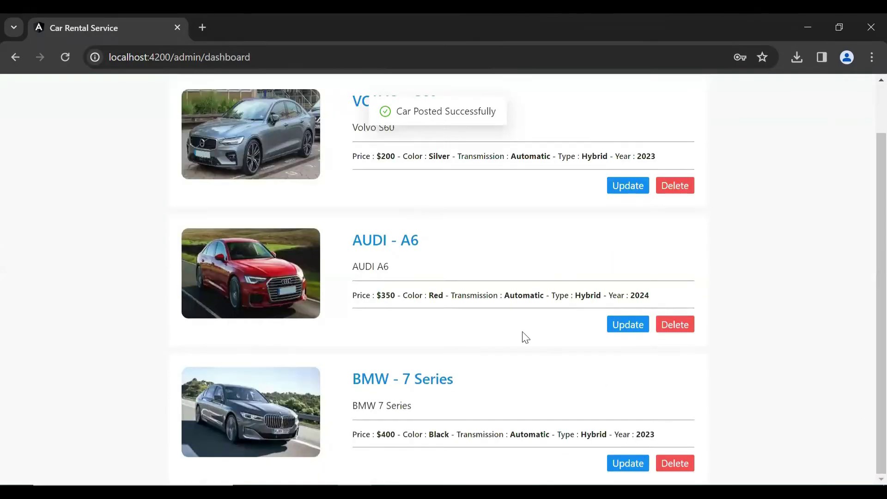
Delete the BMW 7 Series card from the admin dashboard.
left_click(670, 468)
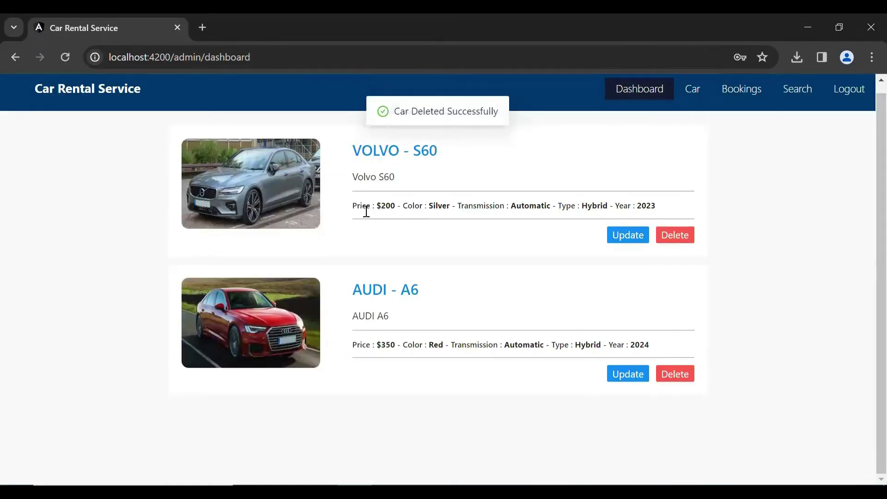
scroll(865, 257, "up", 1)
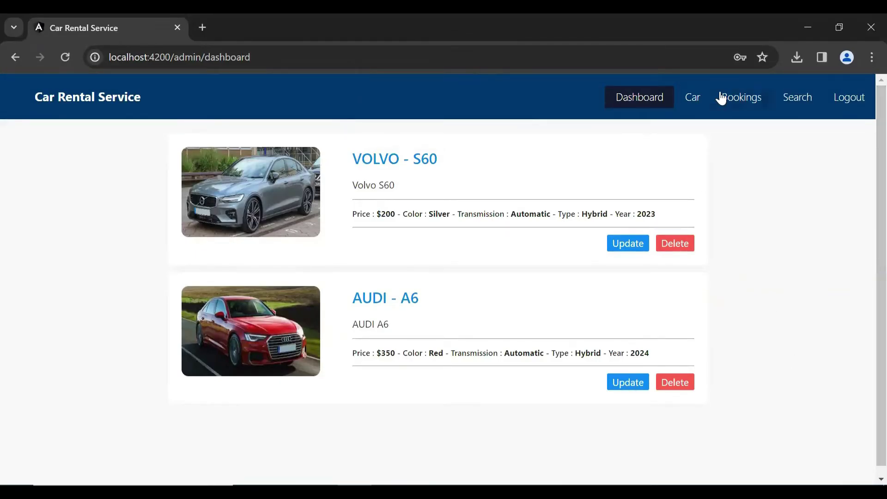
Move between the car search page and the admin dashboard, ending on the search form.
left_click(798, 106)
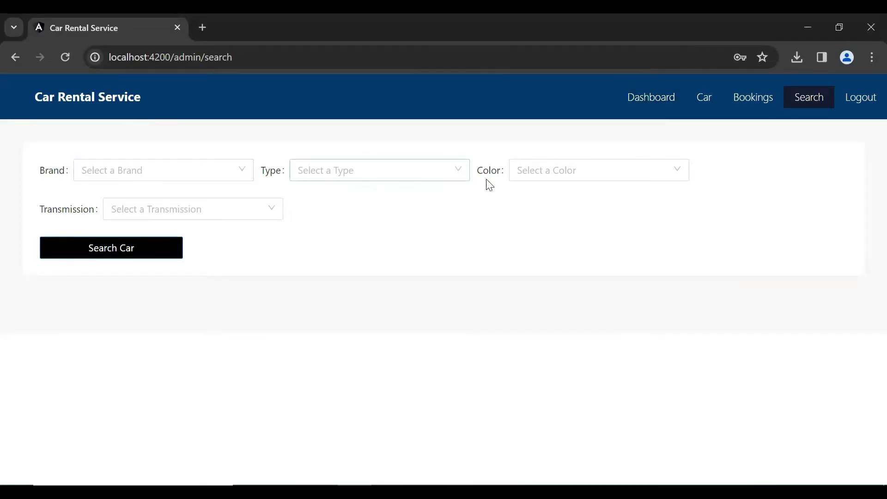
left_click(653, 104)
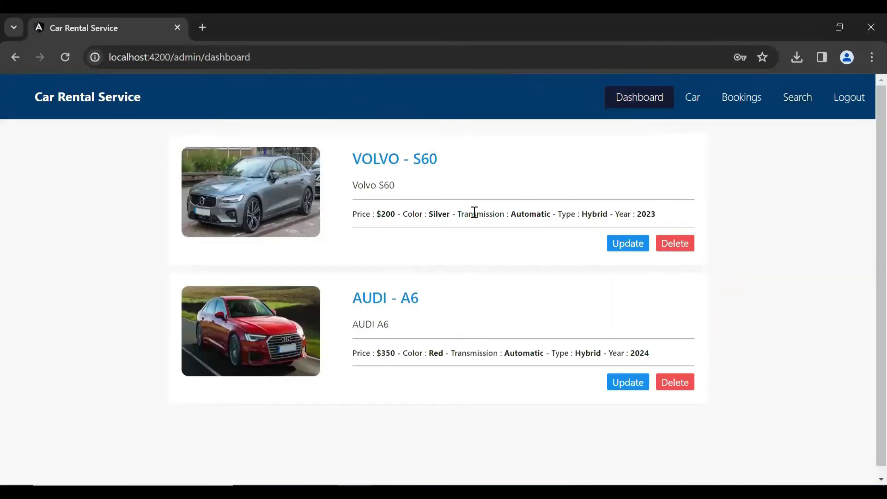
left_click(804, 106)
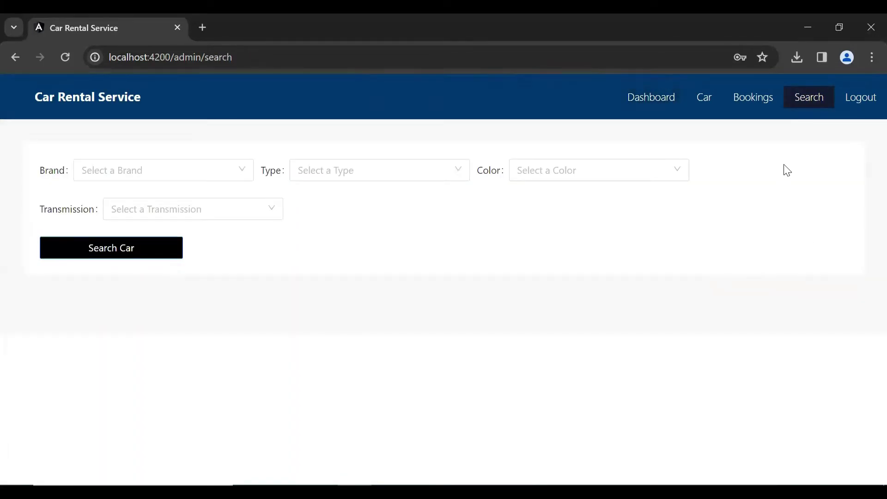
left_click(653, 96)
left_click(809, 97)
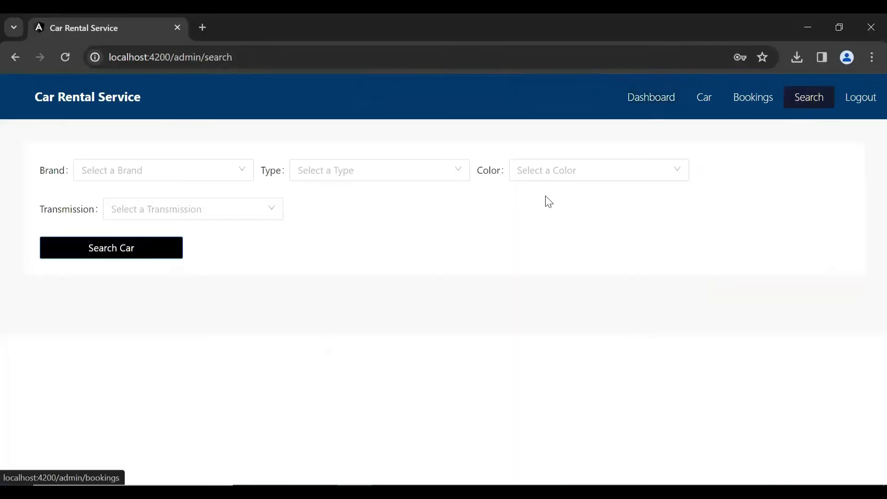
left_click(646, 104)
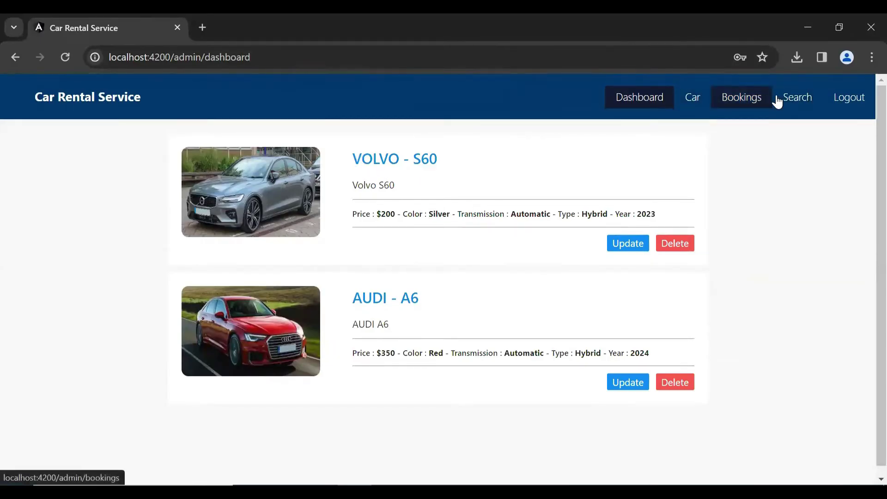
left_click(804, 99)
Search the catalogue for VOLVO cars in Silver.
left_click(145, 165)
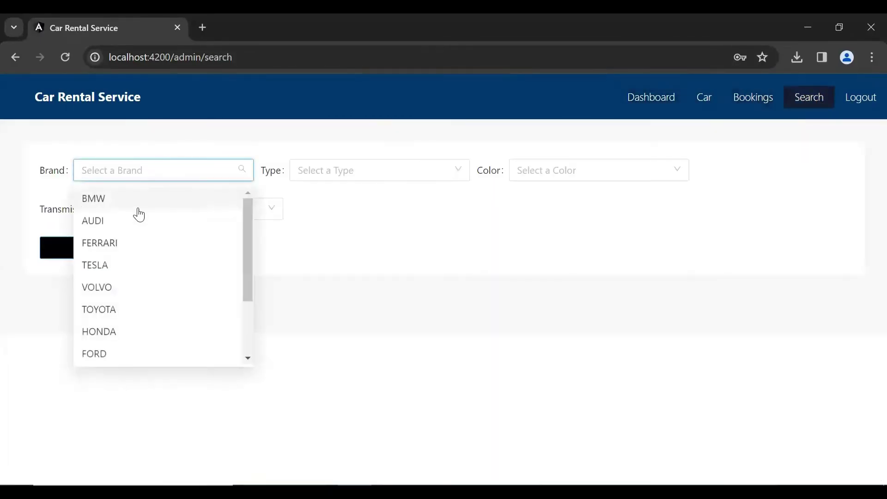
left_click(115, 288)
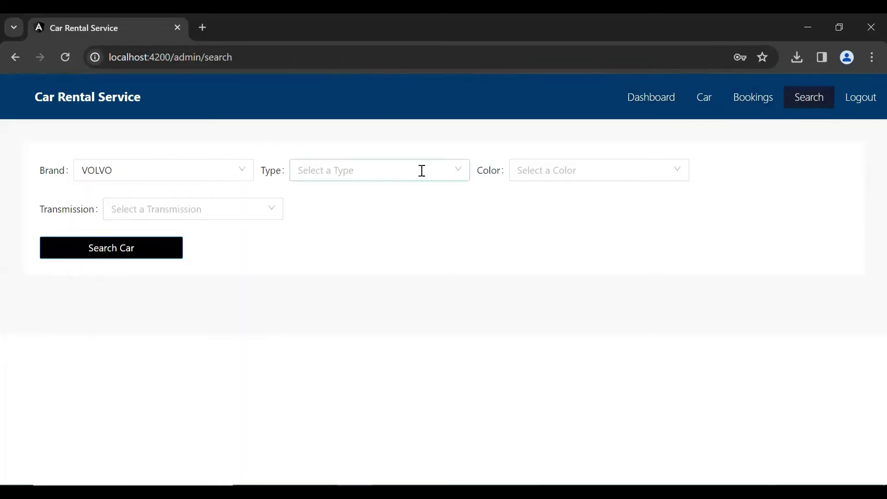
left_click(598, 170)
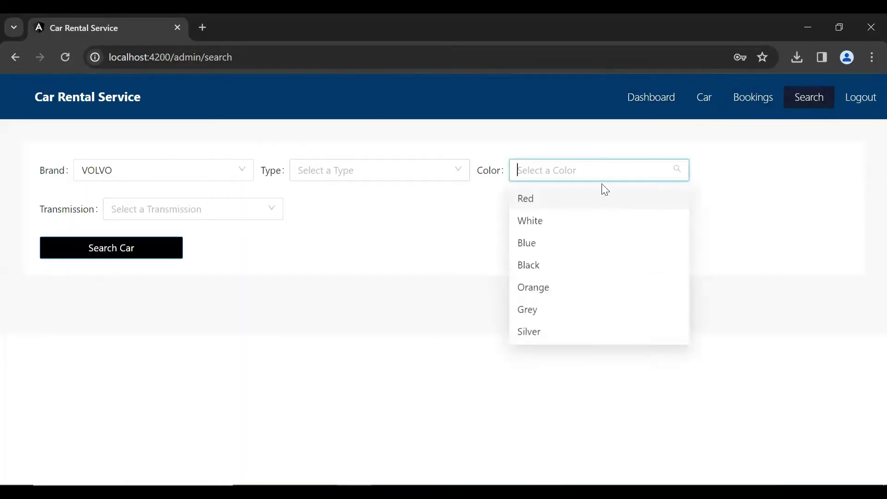
left_click(547, 331)
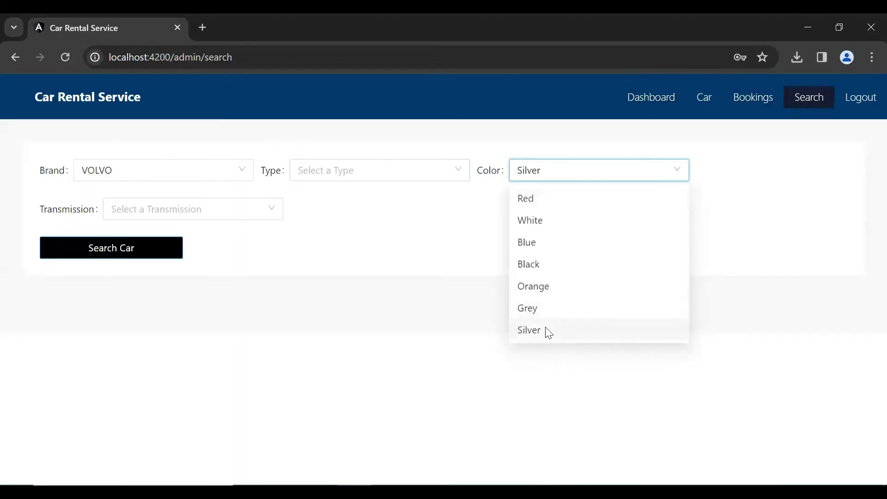
left_click(51, 256)
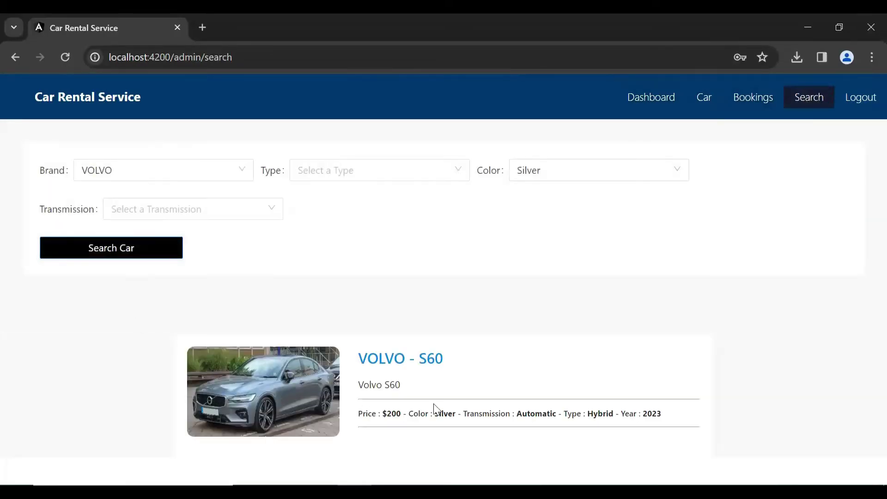
Reload and search again for VOLVO only, then for AUDI only.
left_click(66, 57)
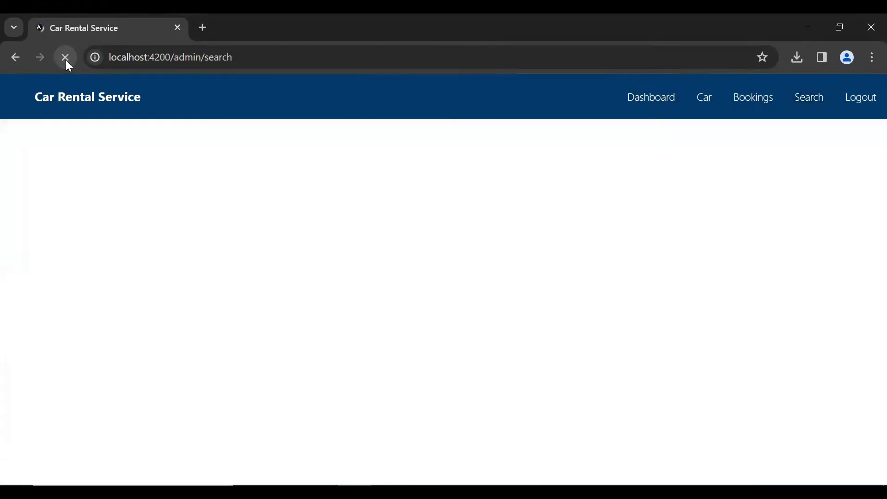
left_click(180, 175)
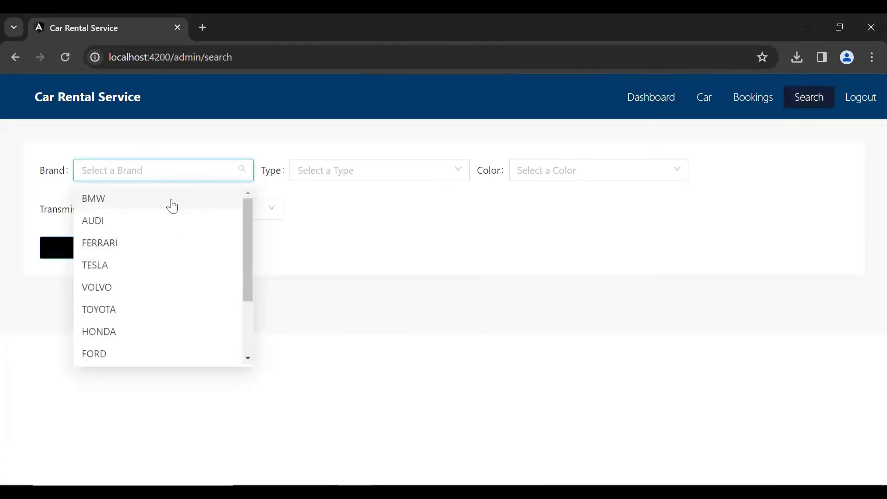
left_click(123, 287)
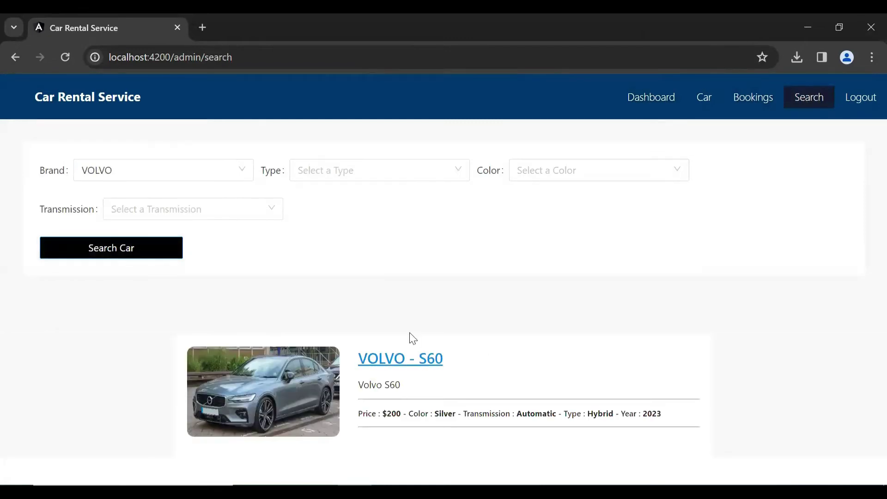
left_click(73, 62)
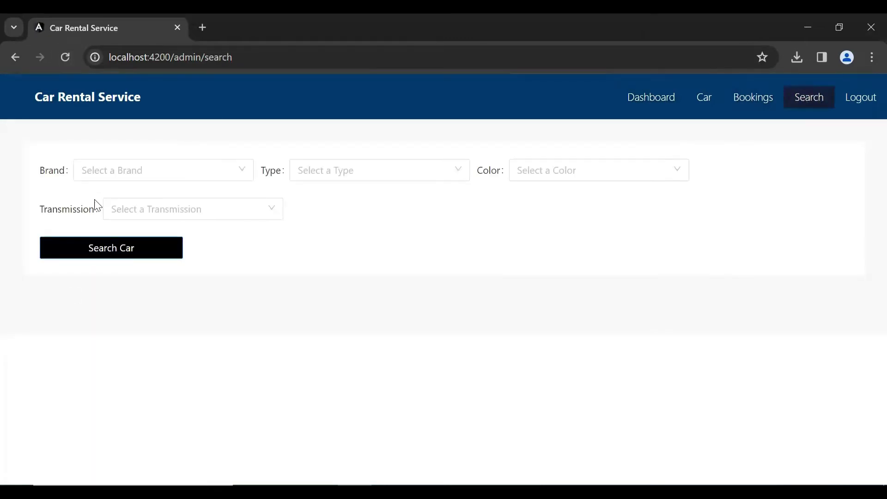
left_click(184, 170)
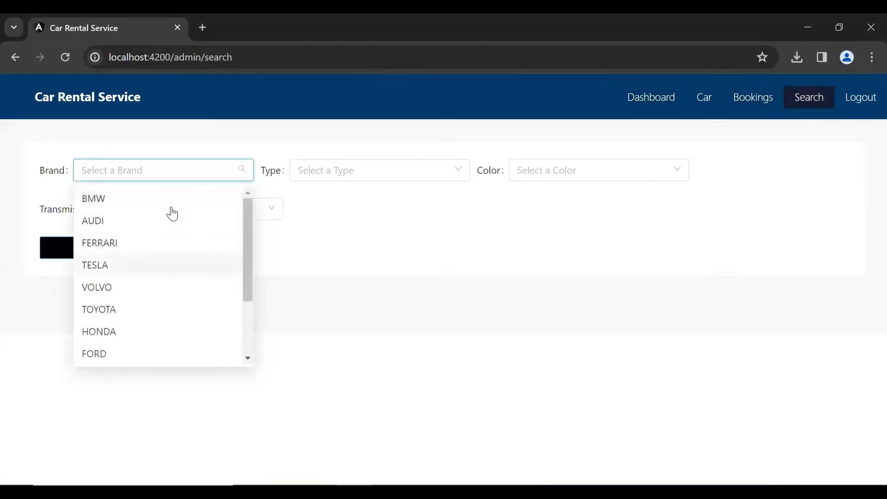
left_click(172, 214)
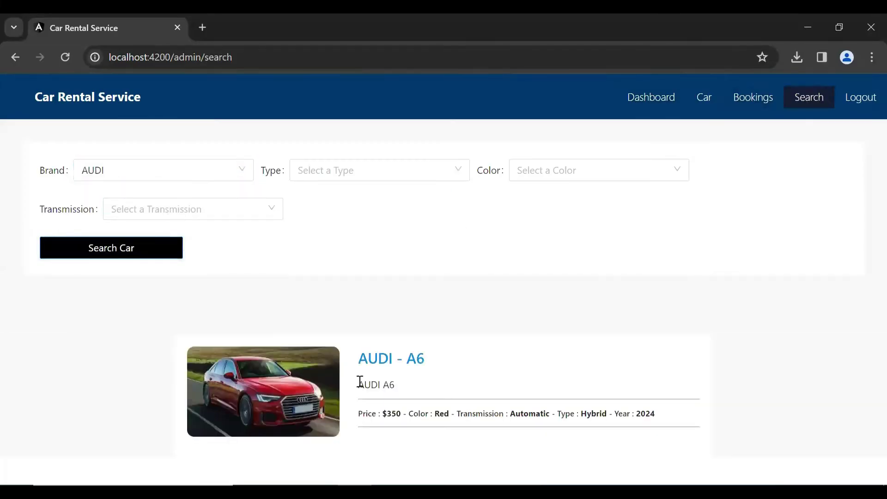
left_click_drag(456, 368, 527, 401)
Check the admin bookings, log out, and log in with the customer's e-mail and password.
left_click(753, 97)
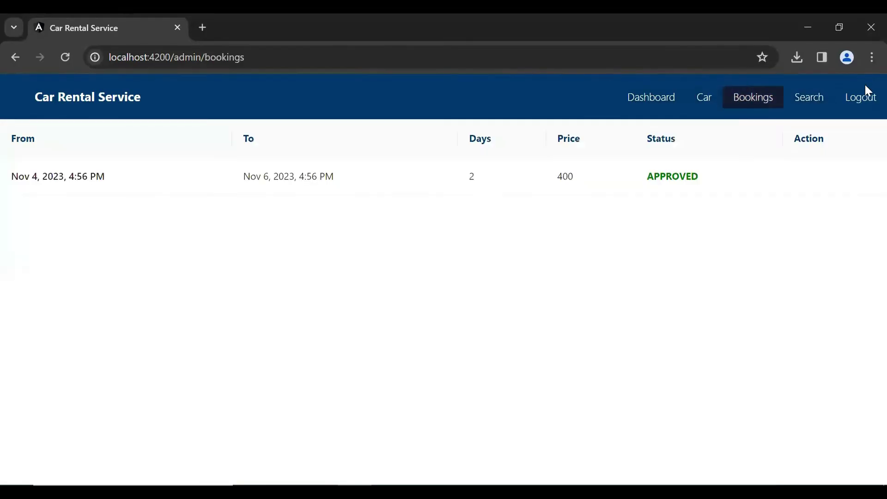
left_click(862, 98)
left_click(441, 284)
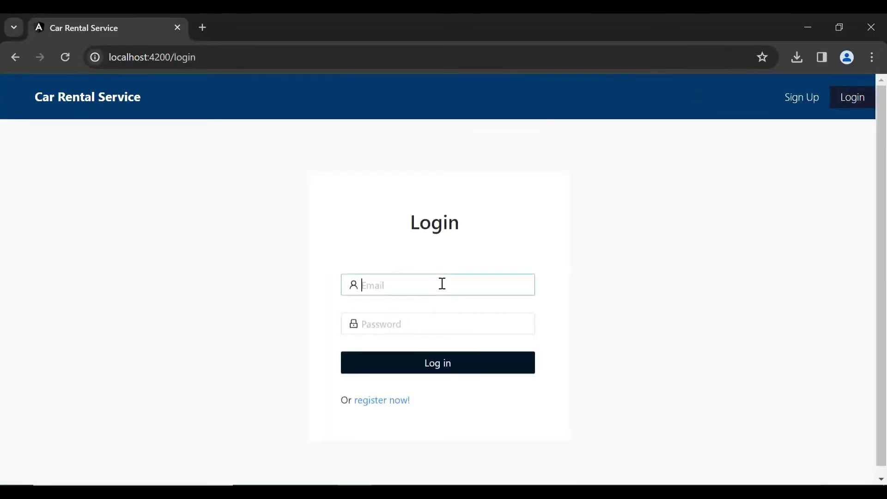
type("cus")
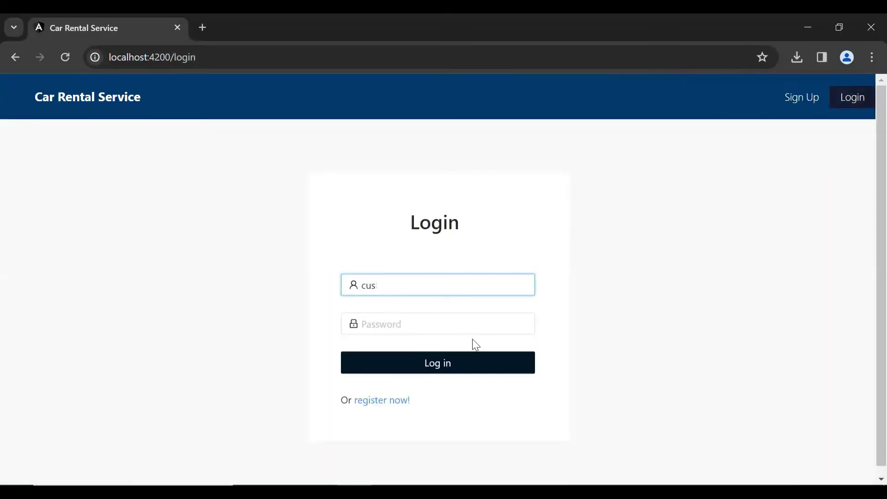
key("BackSpace")
key("BackSpace")
key("BackSpace")
type("john@test.com")
key("Tab")
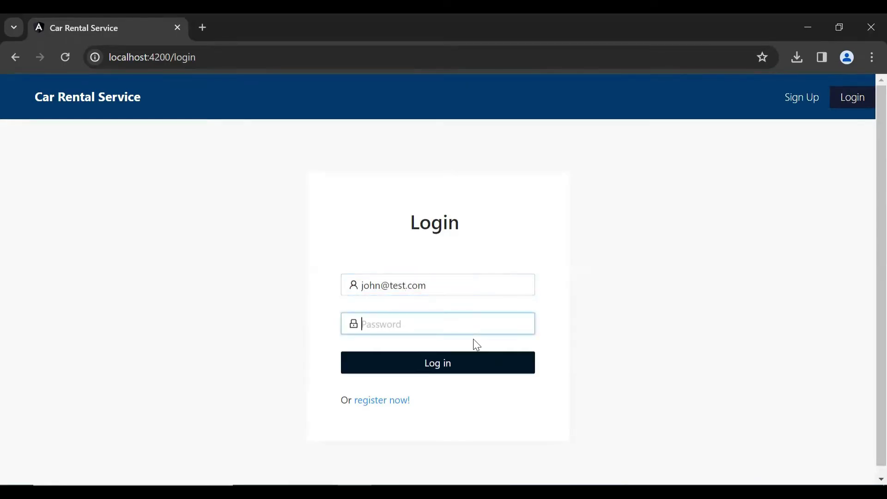
type("test")
left_click(445, 374)
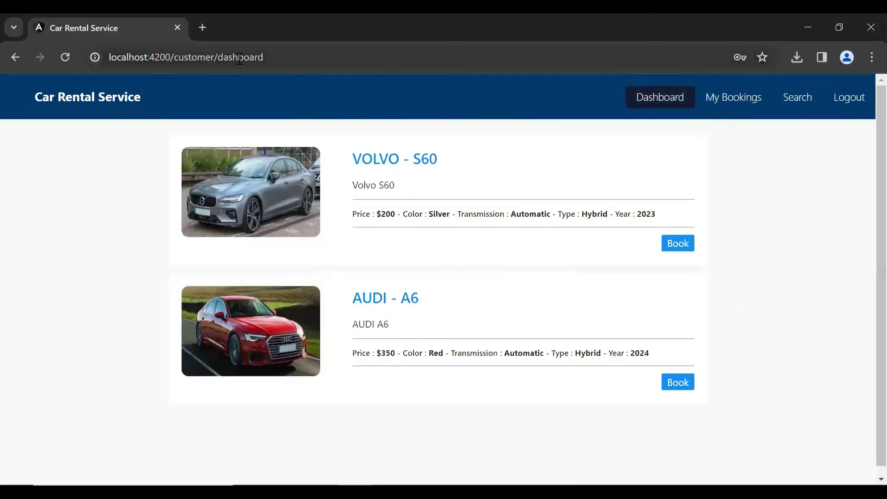
Book the VOLVO S60 with start date November 6 and end date November 10, 2023.
left_click_drag(227, 57, 344, 75)
left_click(15, 306)
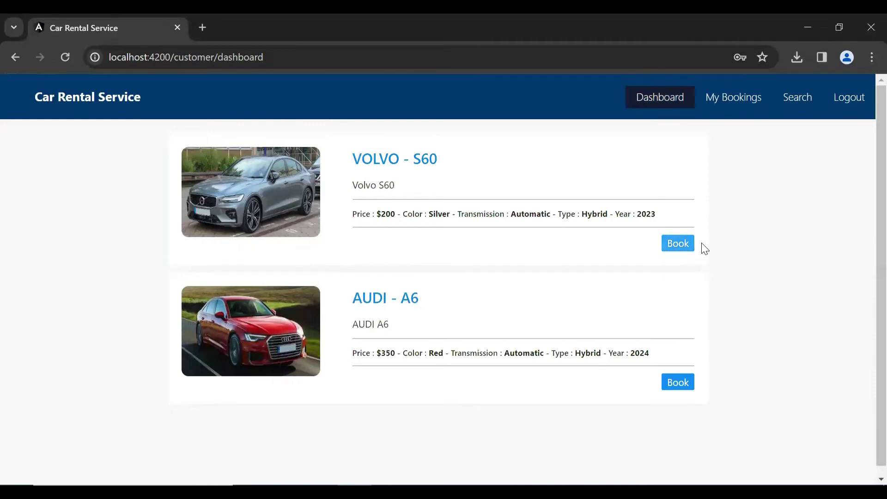
left_click(684, 244)
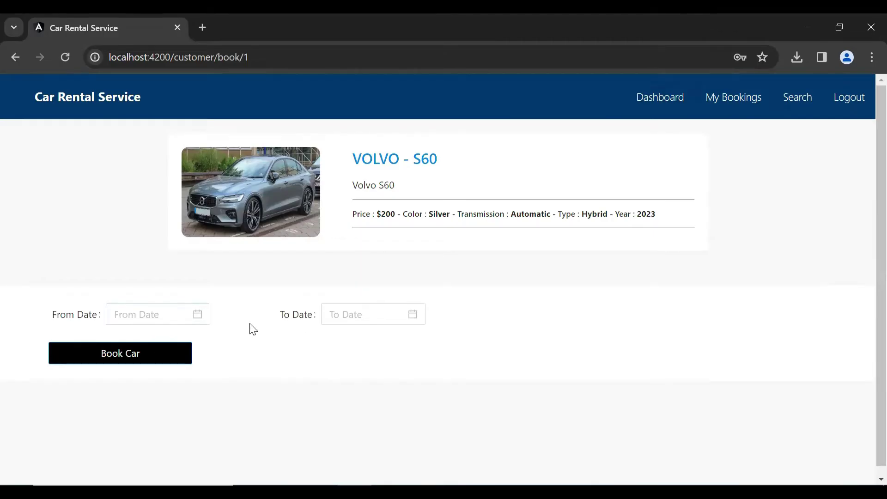
left_click(165, 310)
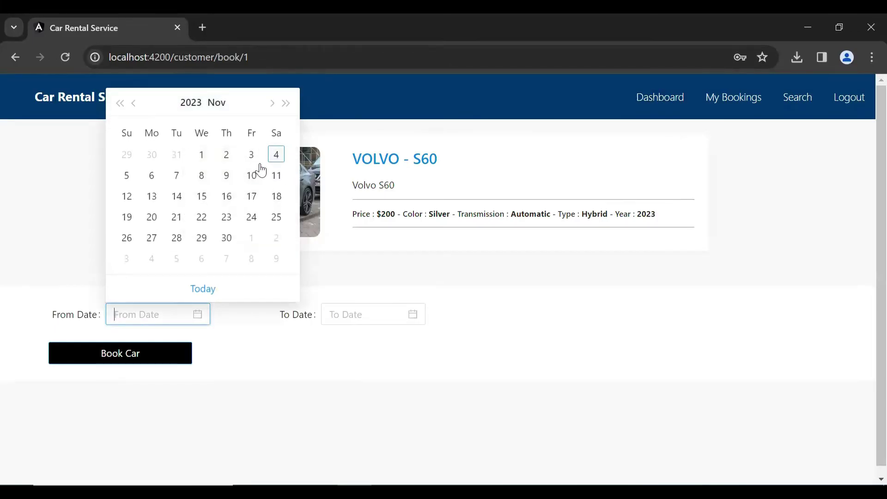
left_click(151, 178)
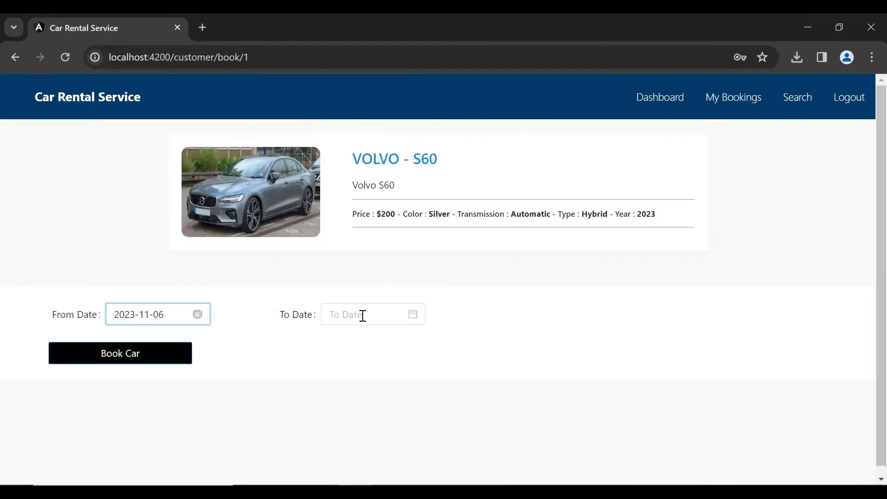
left_click(418, 324)
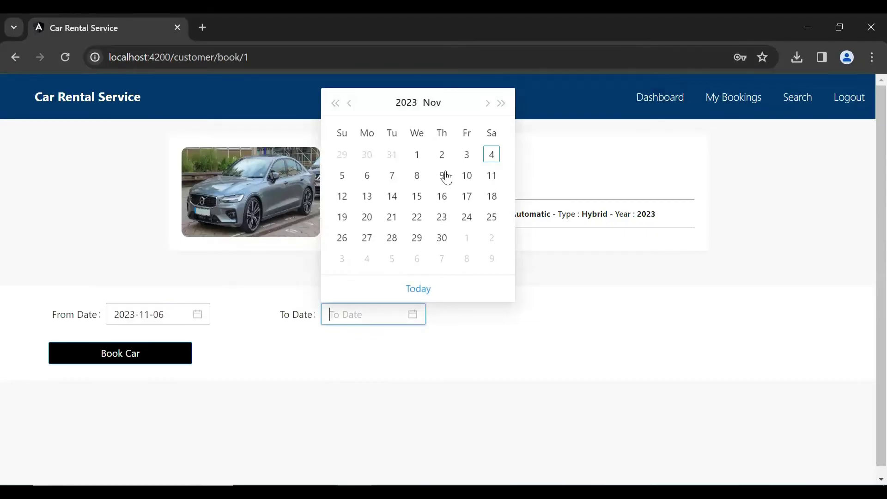
left_click(467, 177)
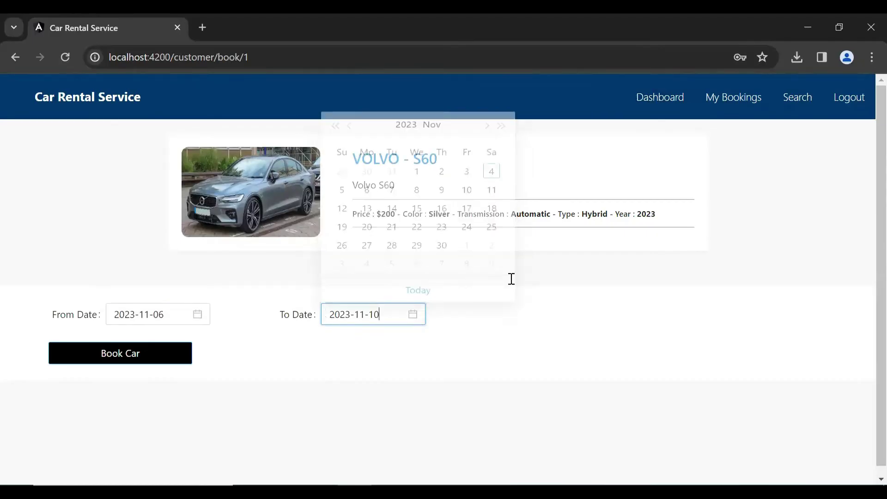
left_click(132, 358)
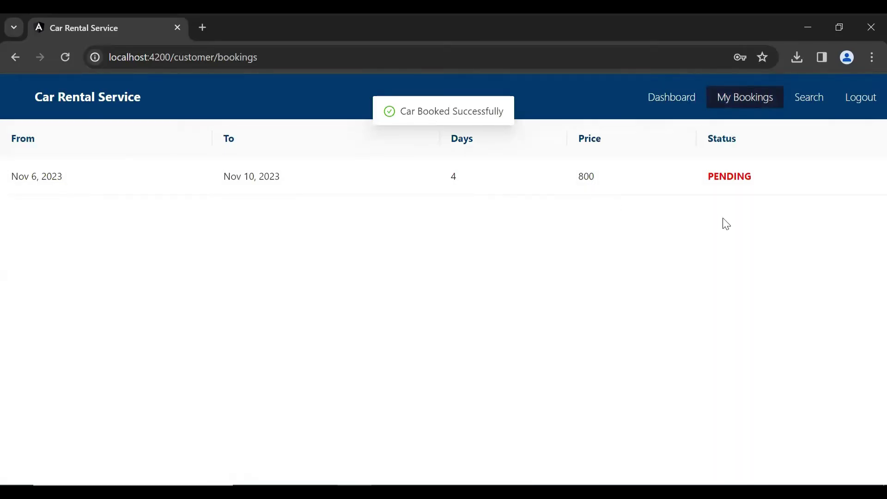
Return to the car dashboard, then check My Bookings for the 4-day, 800 PENDING booking.
double_click(722, 181)
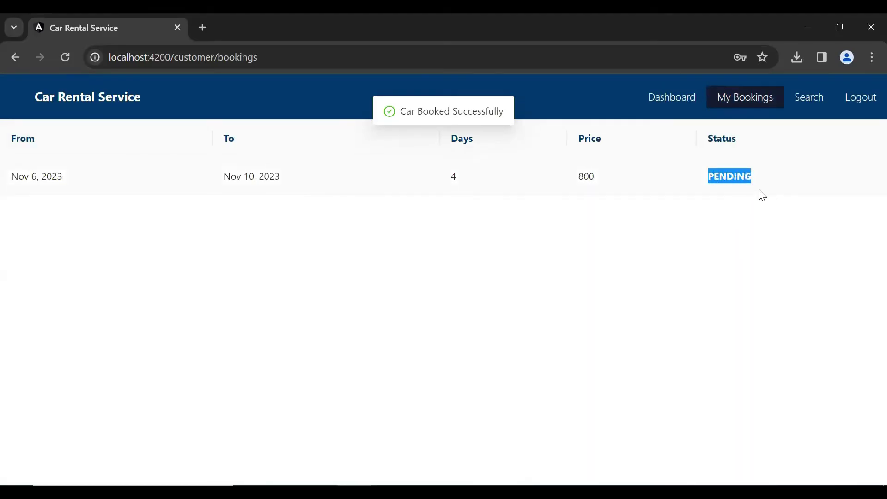
left_click(762, 197)
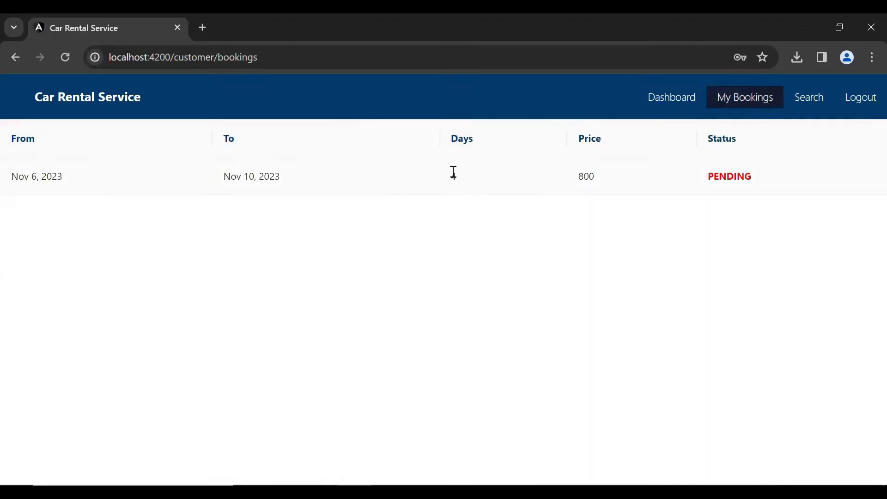
left_click(578, 214)
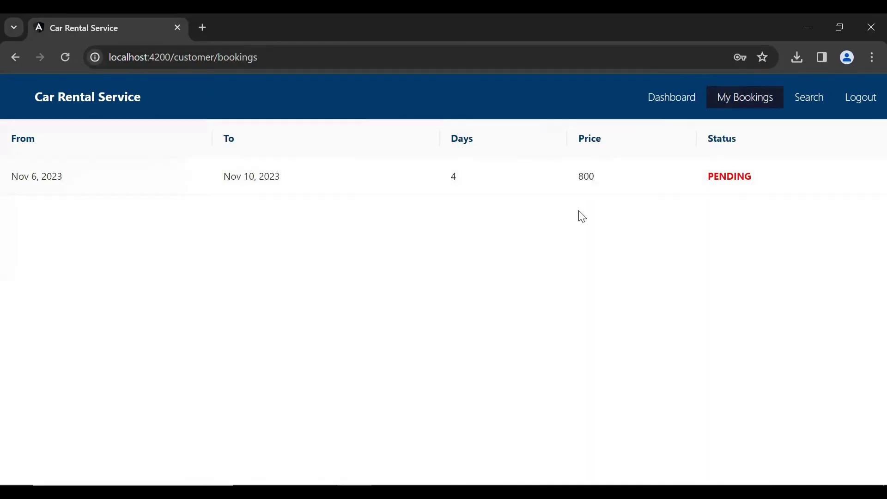
left_click(665, 100)
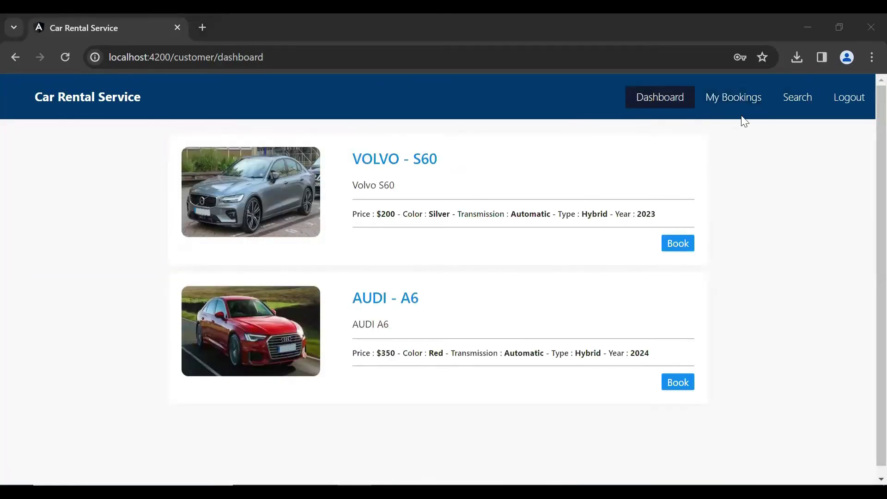
left_click(743, 102)
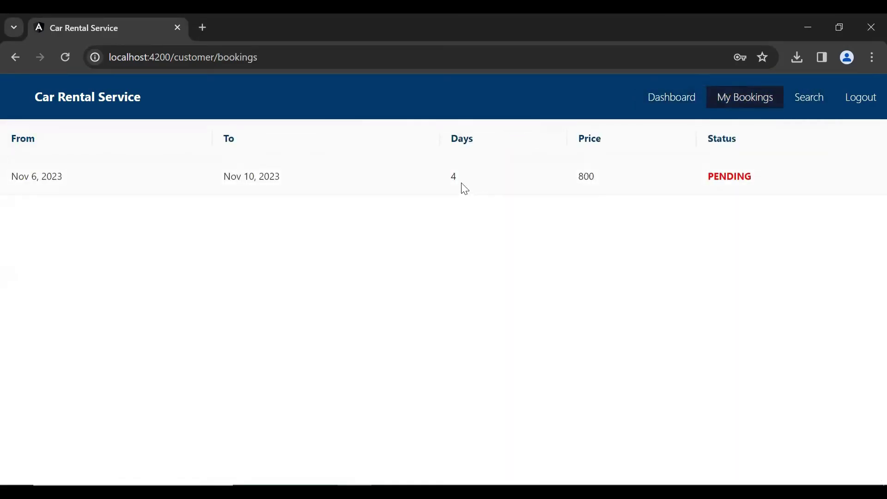
double_click(592, 179)
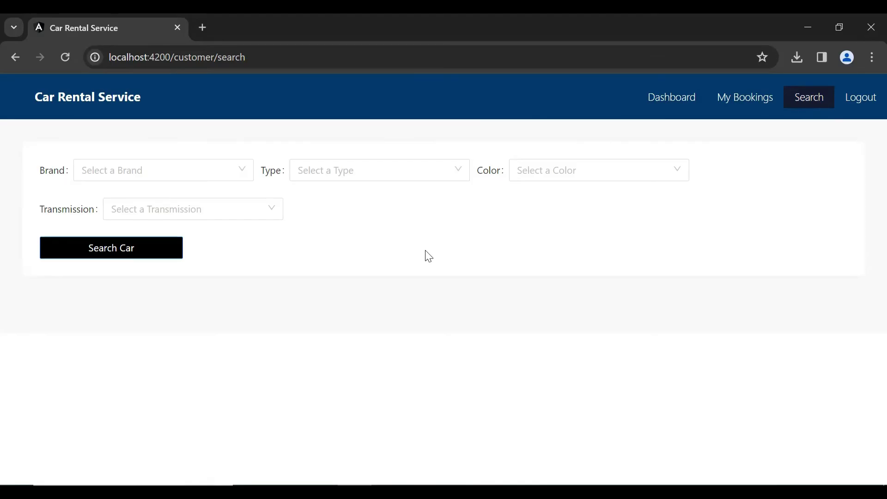
Search for cars with brand VOLVO and highlight the S60 result.
left_click(174, 166)
left_click(116, 292)
left_click(156, 256)
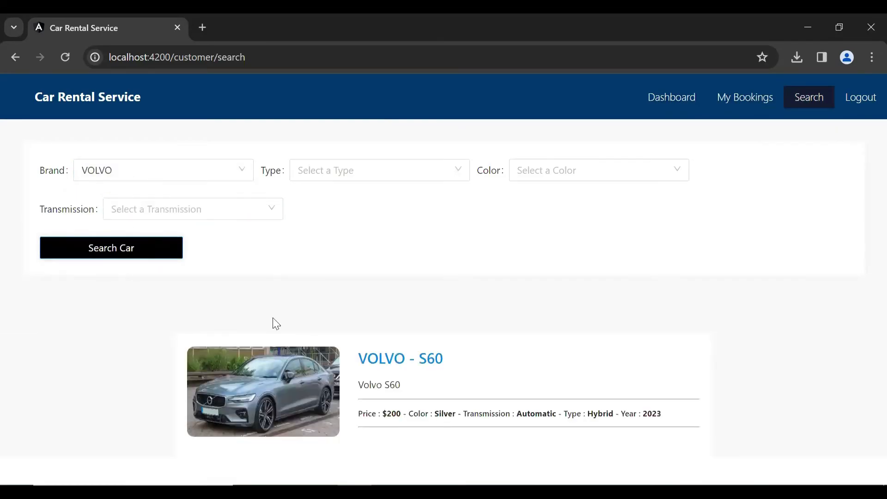
double_click(421, 358)
Reload the search page and search for Red cars.
left_click(74, 59)
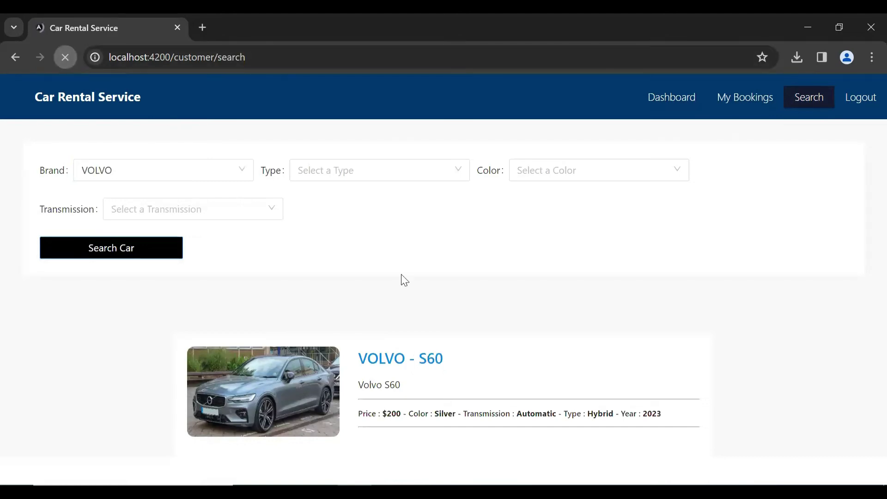
left_click(582, 168)
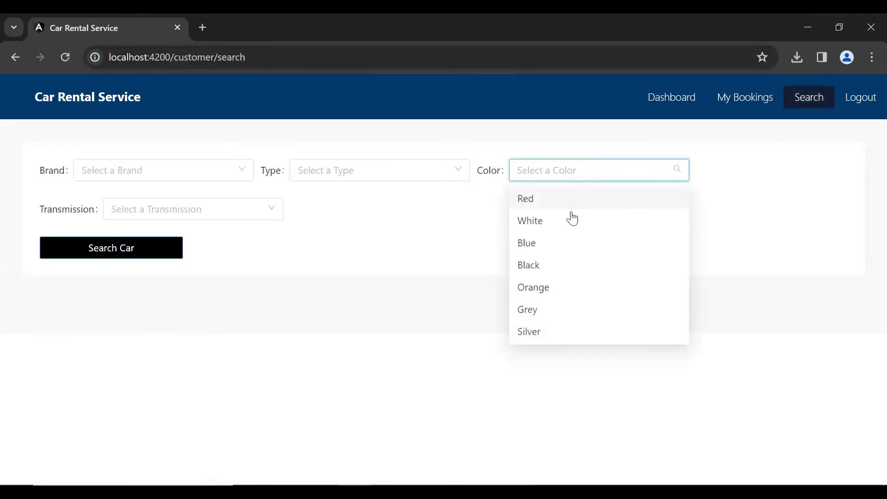
left_click(550, 205)
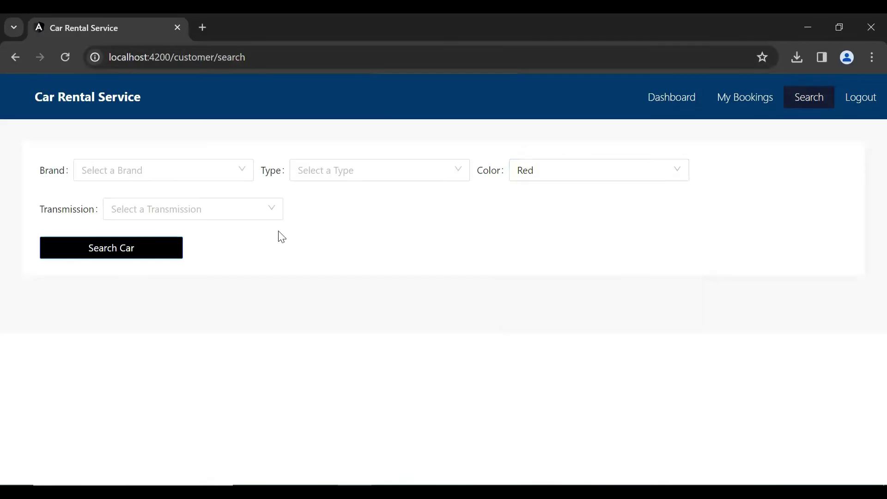
left_click(111, 253)
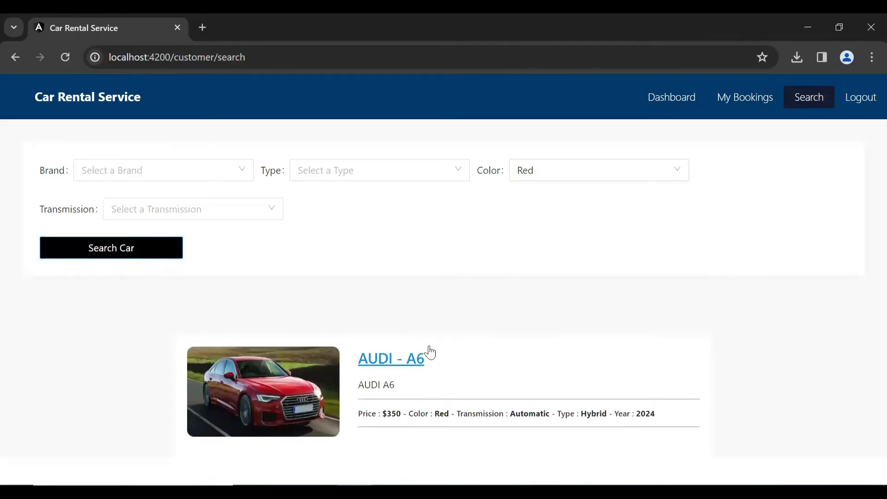
Visit My Bookings, return to the Dashboard, and sign out of the customer account.
left_click(758, 97)
left_click(686, 99)
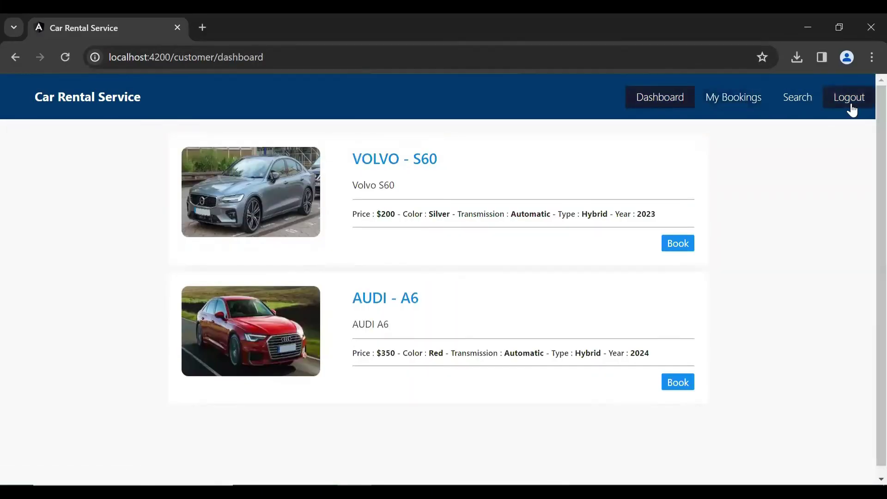
left_click(852, 108)
Log in with the admin e-mail and password, then open the Bookings list.
left_click(461, 288)
type("admin@test")
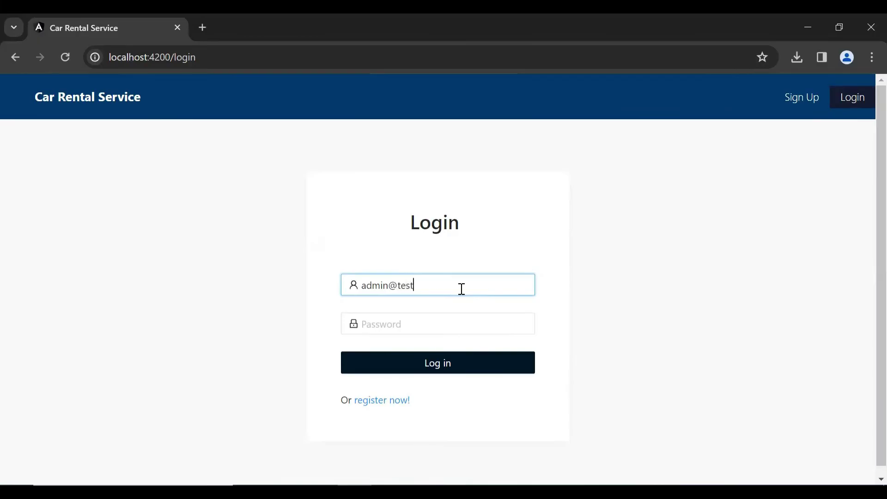
type(".com")
key("Tab")
type("admi")
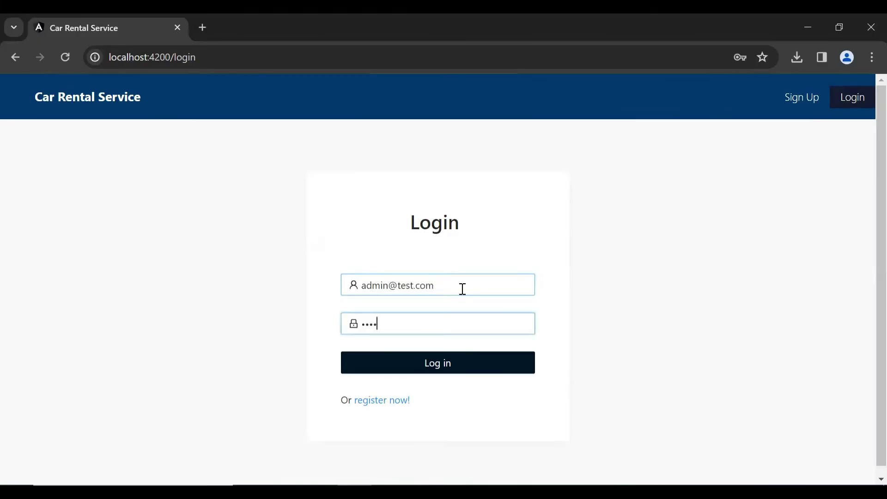
type("n")
left_click(424, 369)
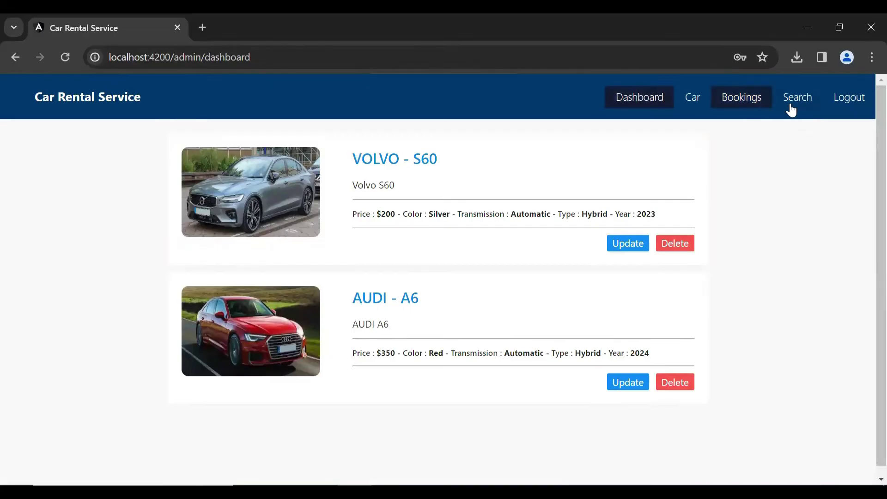
left_click(759, 102)
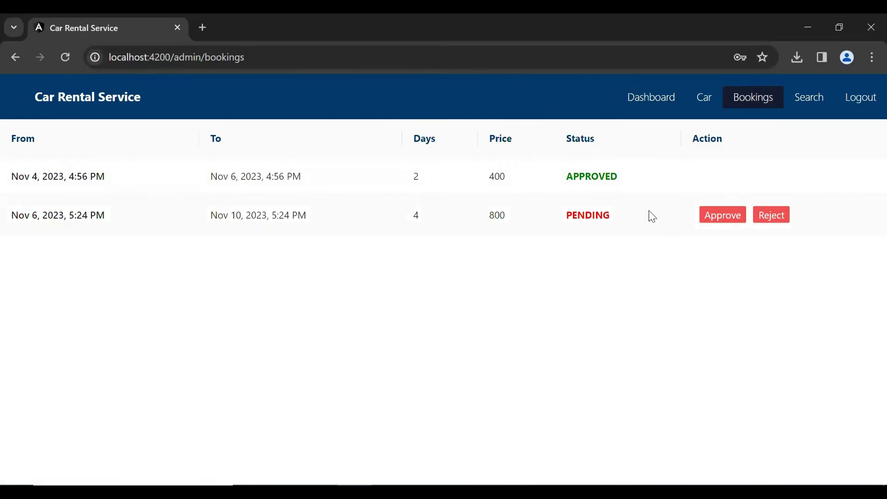
Reject the PENDING Nov 6–10 booking costing 800.
left_click_drag(630, 221, 557, 222)
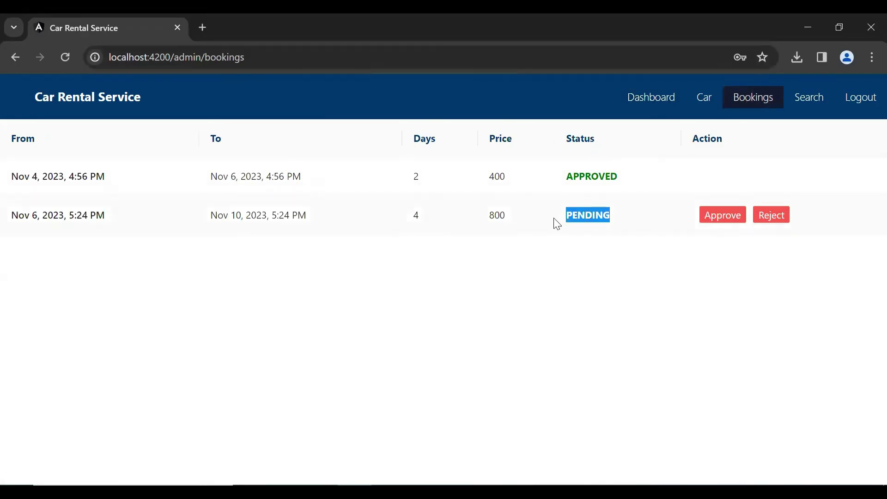
left_click(604, 265)
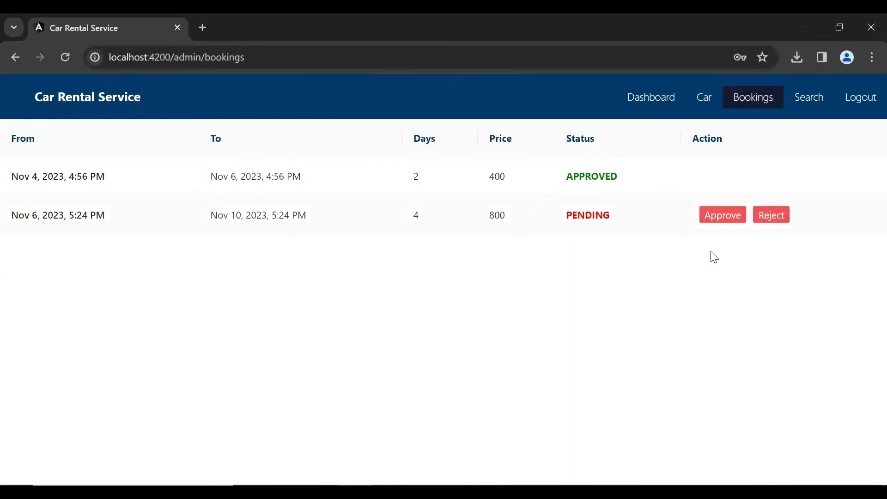
left_click(774, 222)
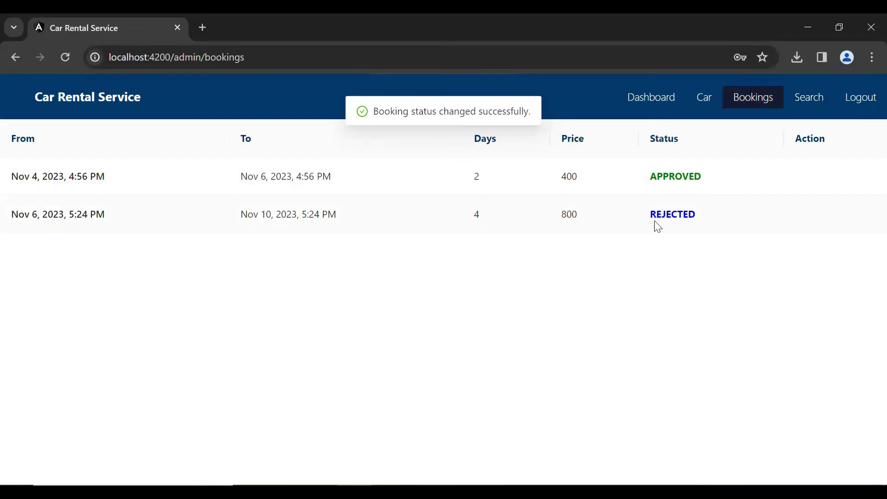
Sign out of admin and log in with the customer's e-mail and password.
left_click(862, 98)
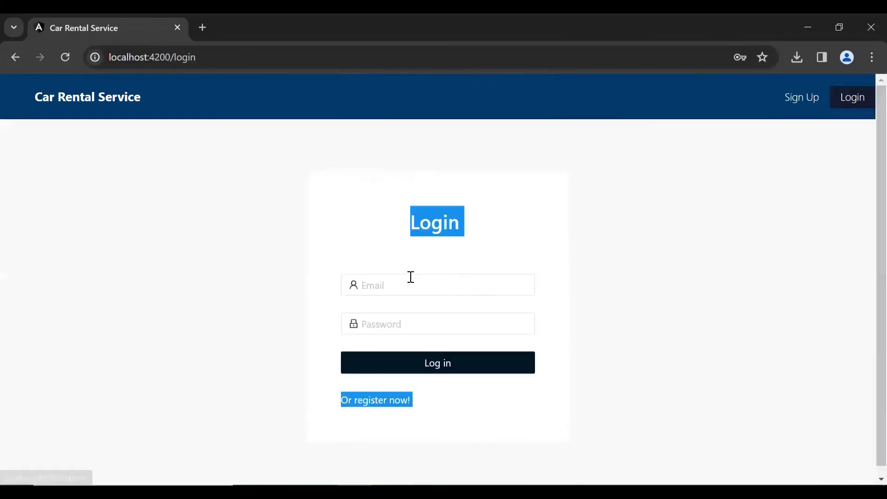
left_click(411, 277)
type("john@test")
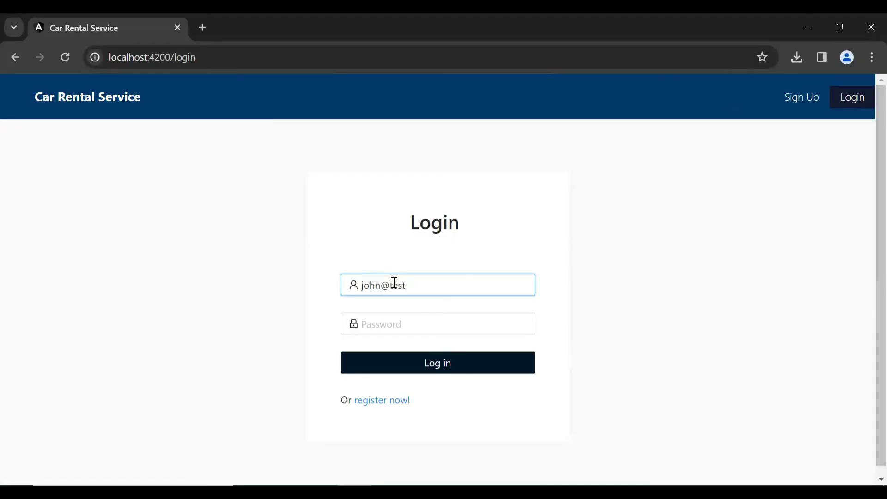
type(".com")
key("Tab")
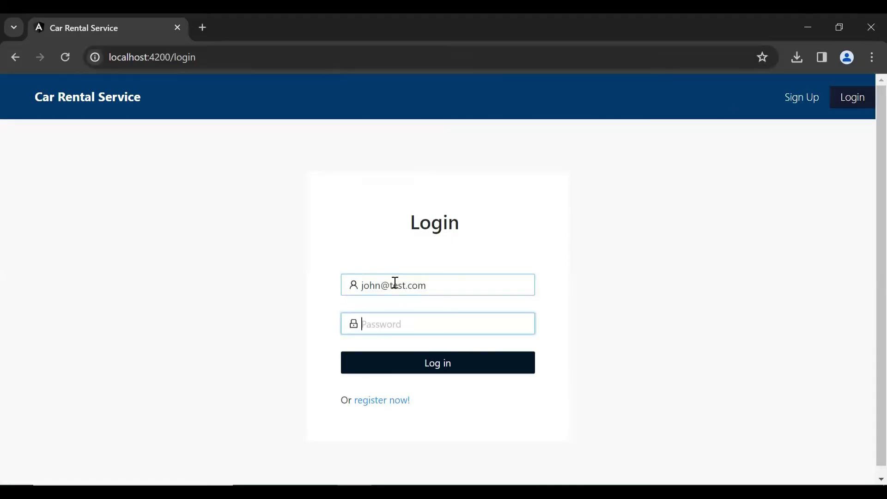
type("12")
key("BackSpace")
key("BackSpace")
type("123")
left_click(444, 364)
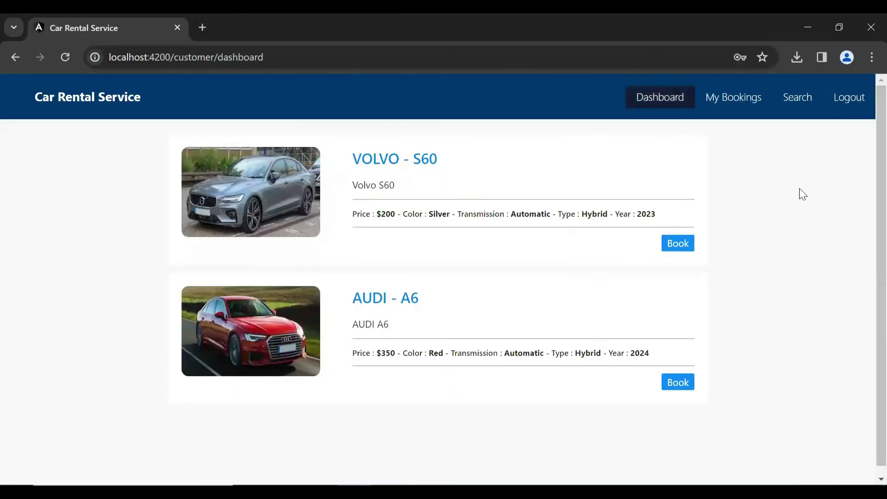
Open My Bookings and highlight the booking's REJECTED status.
left_click(753, 98)
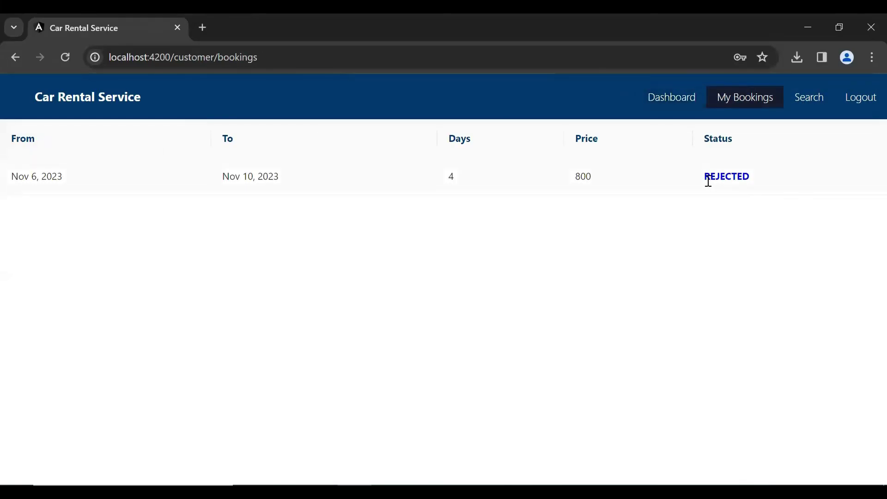
left_click_drag(706, 178, 760, 236)
left_click(760, 271)
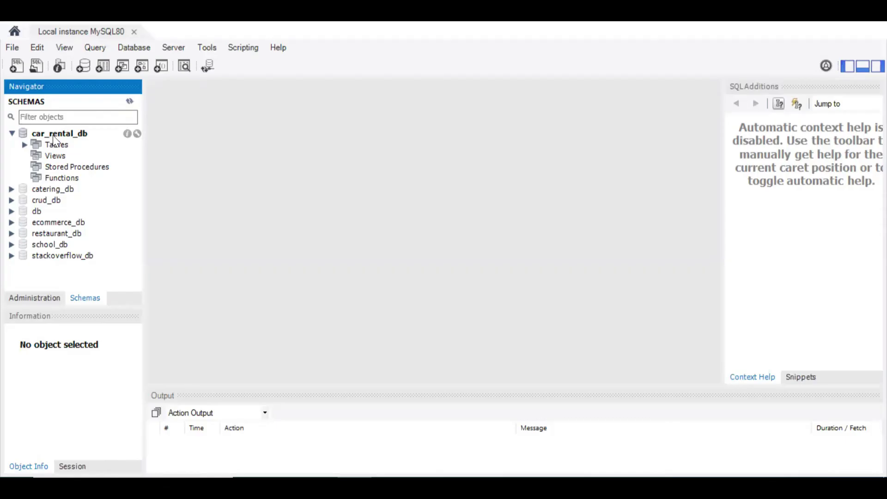
Select car_rental_db, expand its Tables, and show all rows of the users table.
left_click(79, 136)
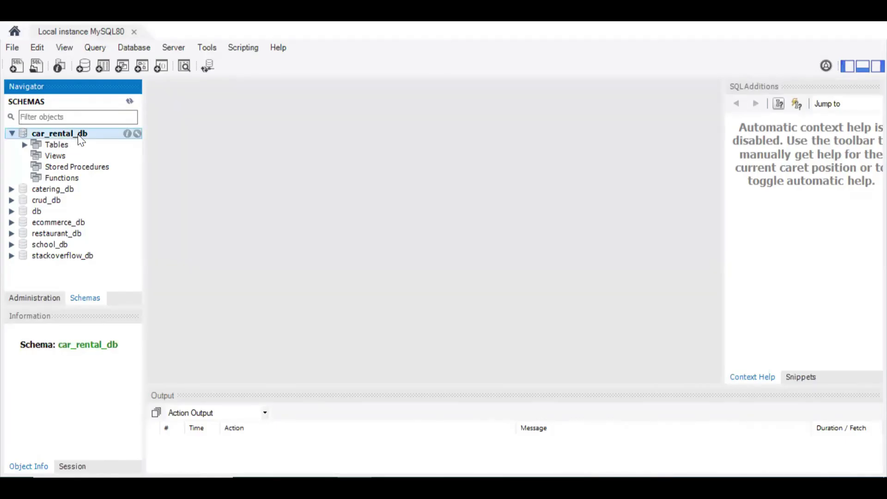
left_click(25, 145)
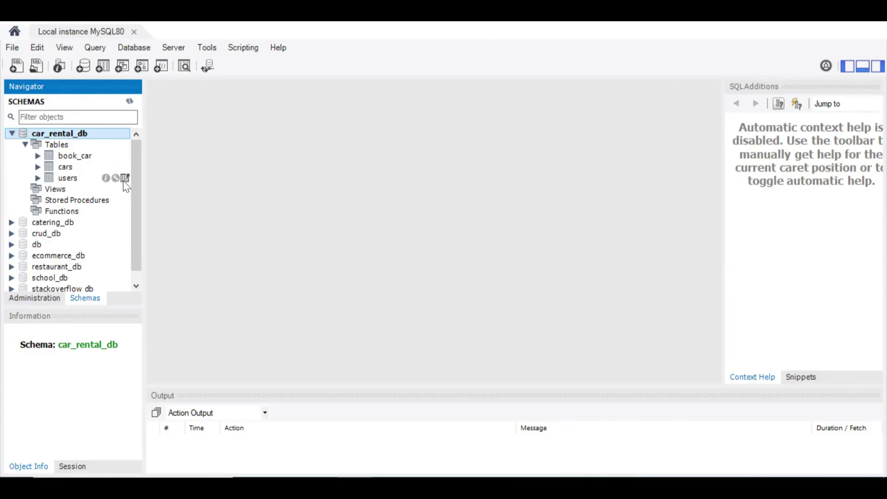
left_click(124, 181)
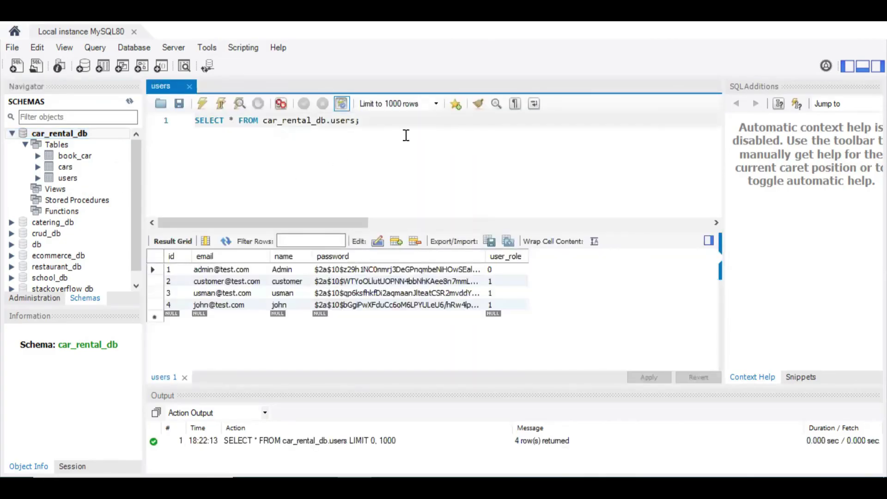
Re-run the users query, then show all rows of the cars and book_car tables.
left_click_drag(365, 121, 181, 115)
left_click(204, 108)
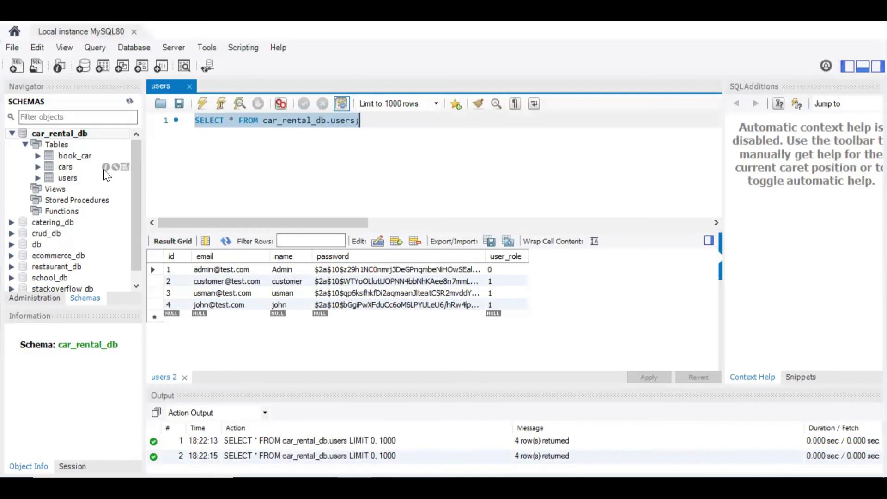
left_click(124, 169)
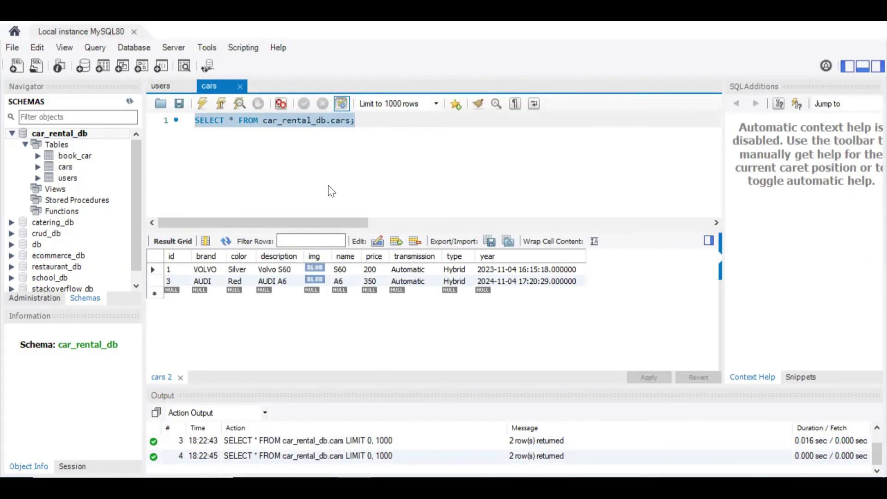
mouse_move(126, 156)
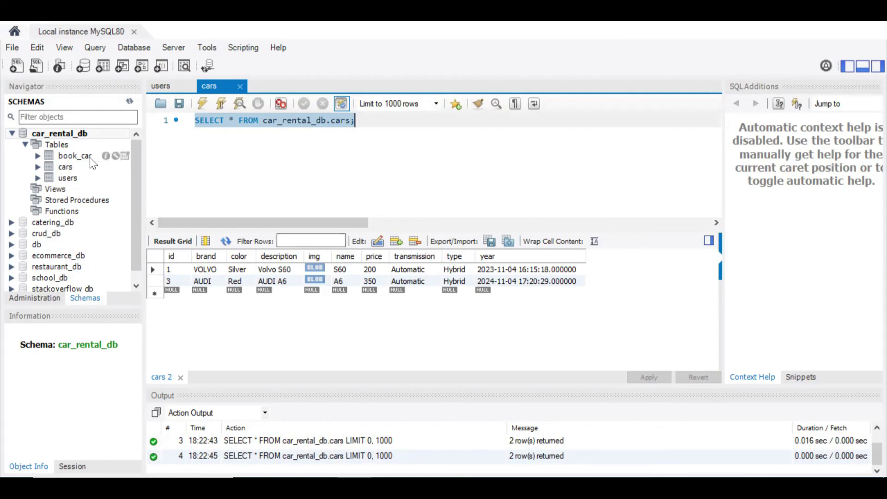
left_click(125, 156)
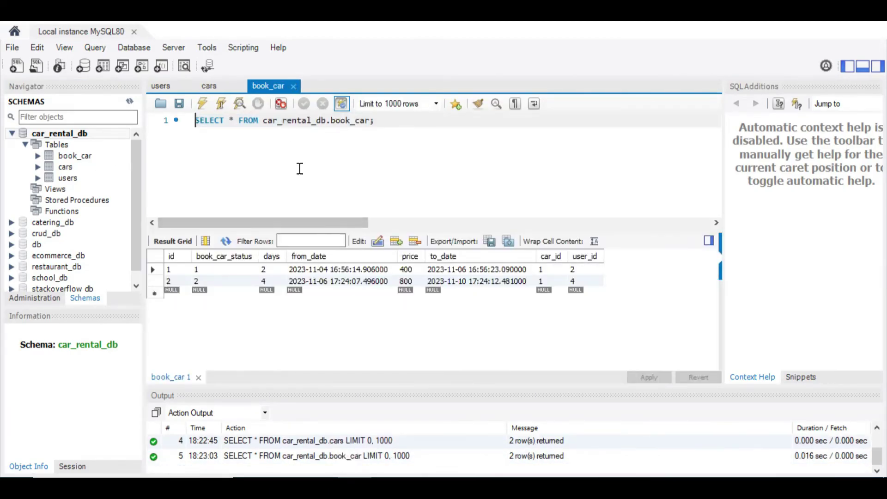